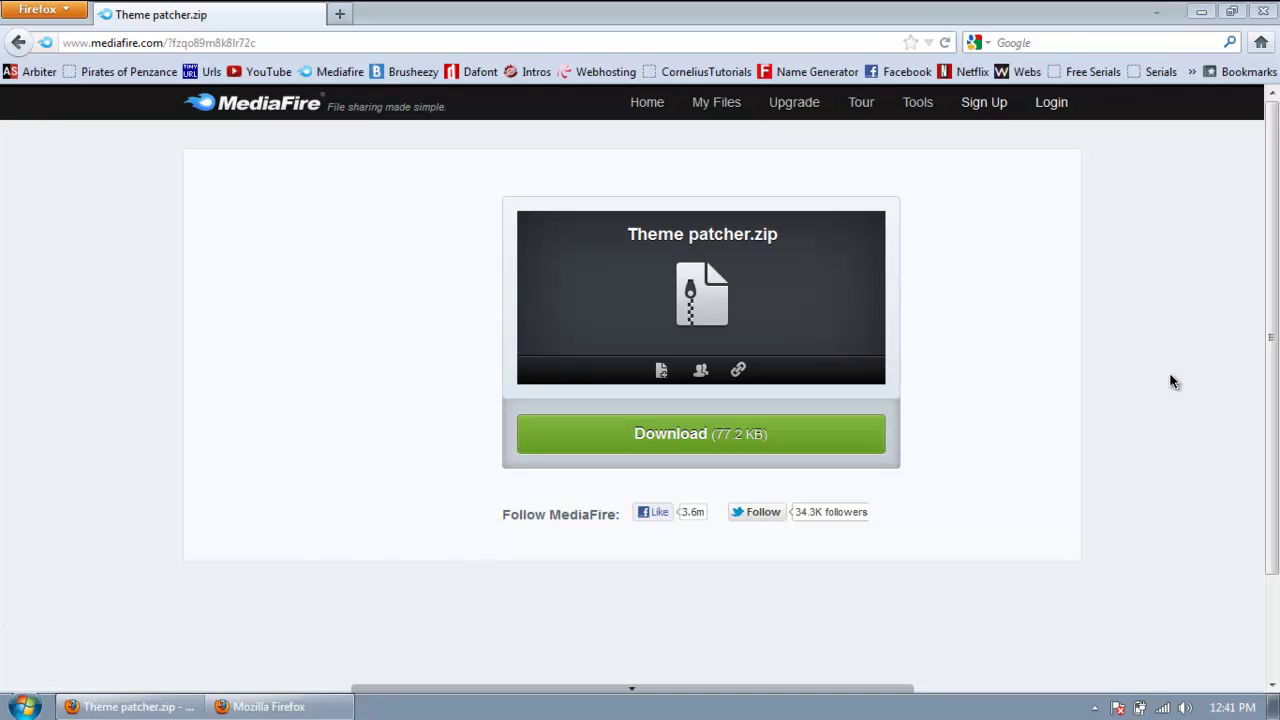
# Show the desktop and open the Universal Theme Patcher folder
pyautogui.press('super+d')
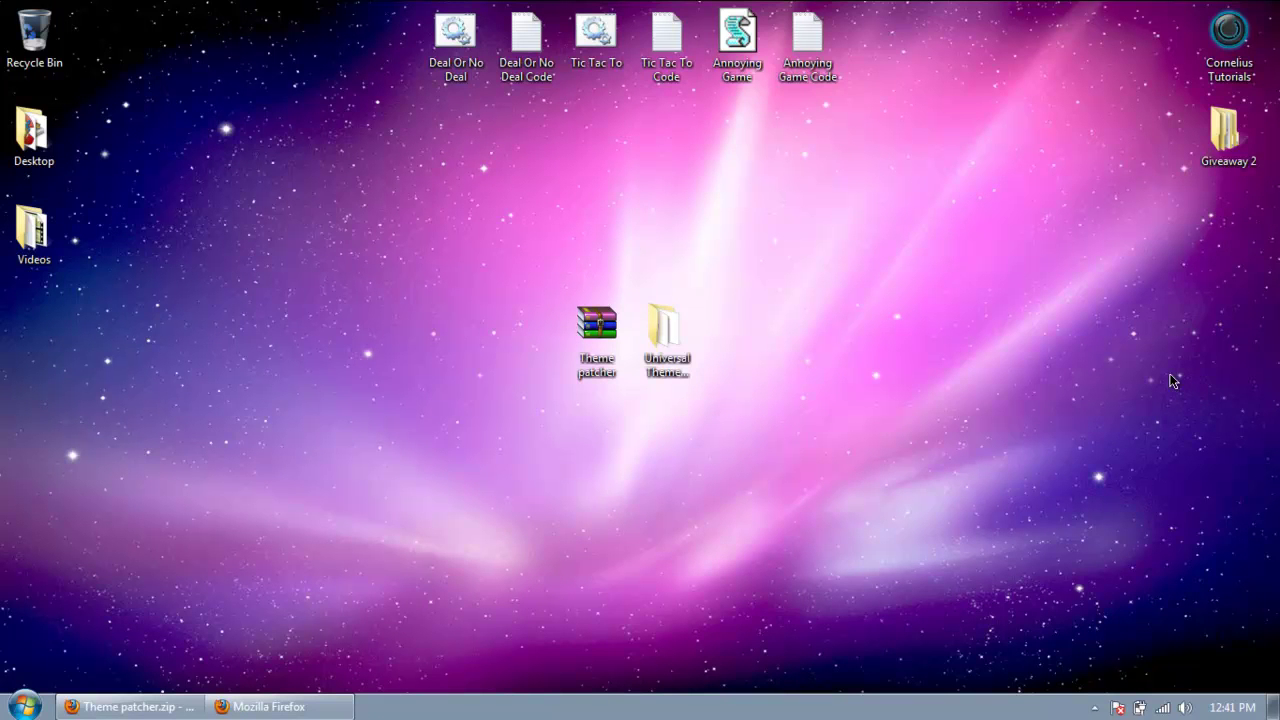
pyautogui.moveTo(416, 508); pyautogui.dragTo(766, 194)
pyautogui.click(766, 194)
pyautogui.click(666, 340)
pyautogui.doubleClick(666, 340)
pyautogui.moveTo(499, 279); pyautogui.dragTo(472, 192)
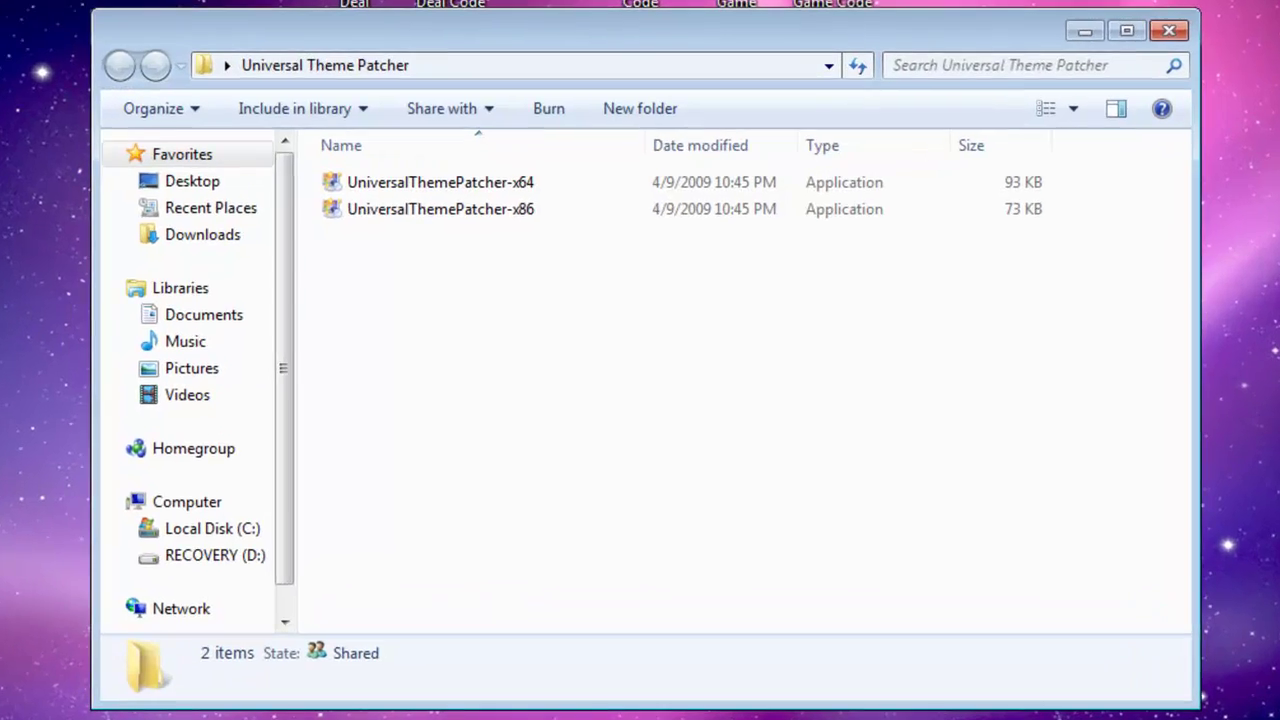
pyautogui.moveTo(409, 160); pyautogui.dragTo(1076, 174)
pyautogui.click(1076, 174)
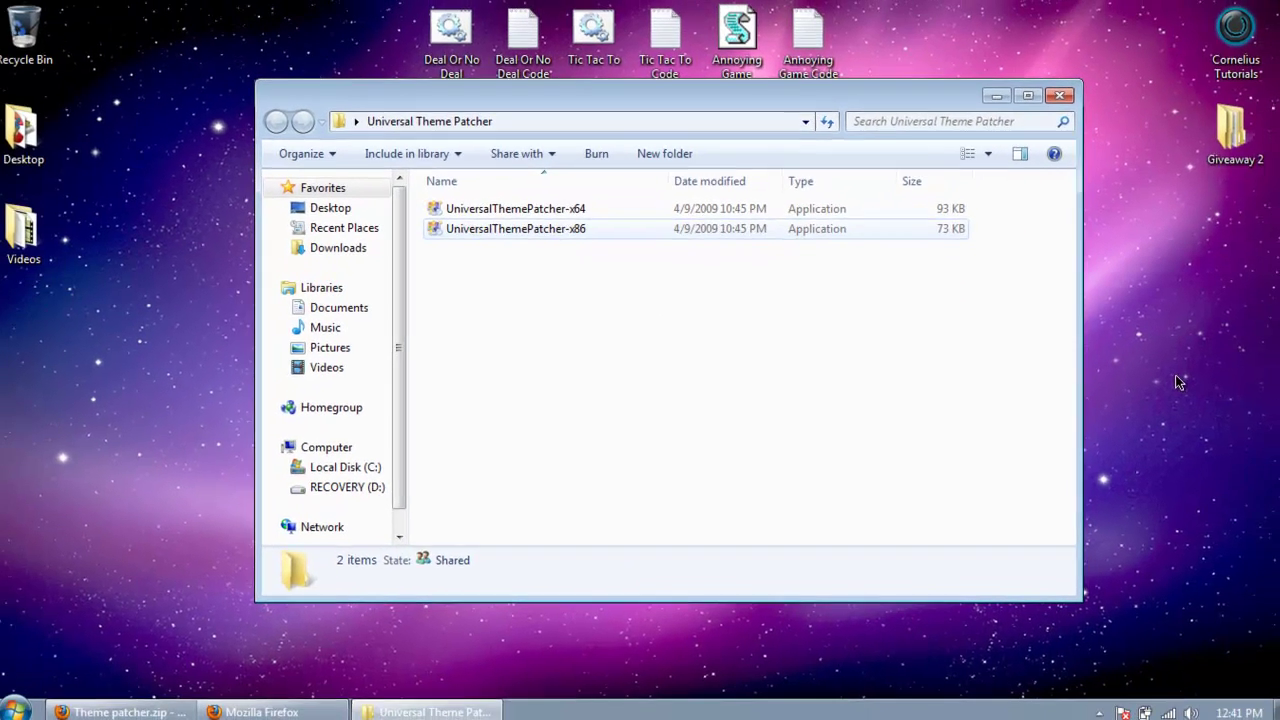
# Launch UniversalThemePatcher-x64 with English as the interface language and continue to the patch details
pyautogui.moveTo(529, 208); pyautogui.dragTo(534, 204)
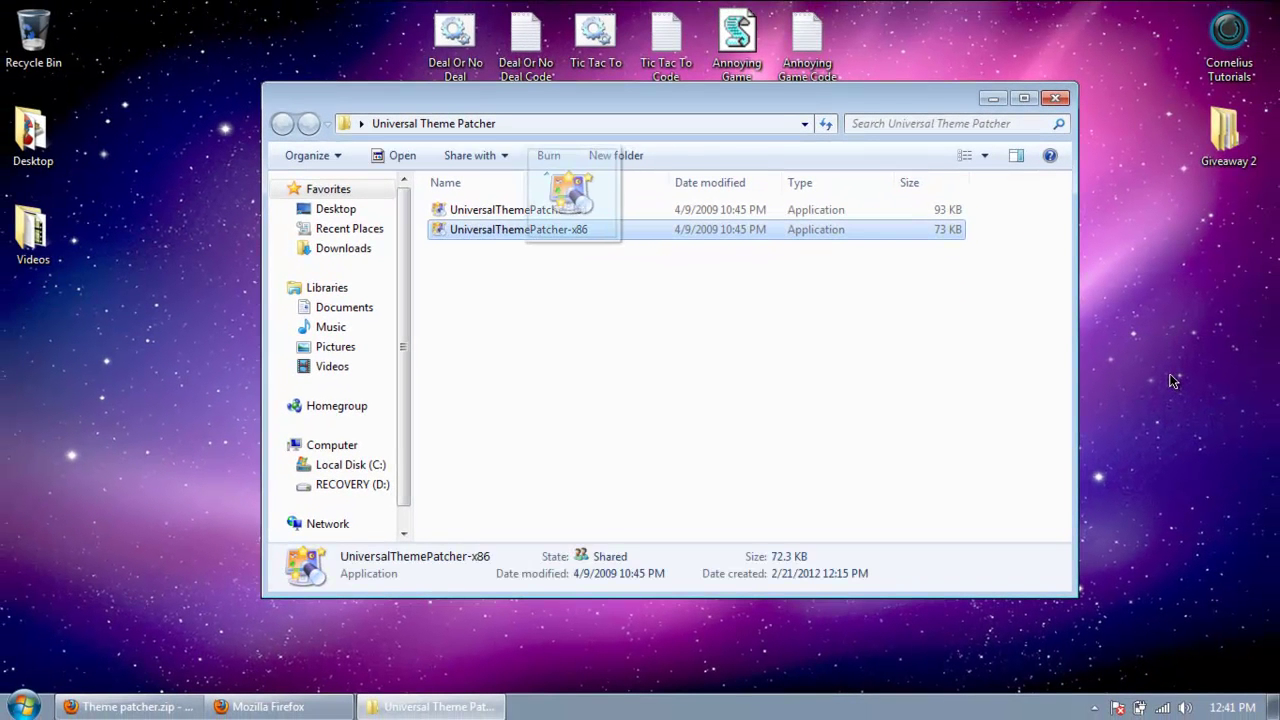
pyautogui.press('Escape')
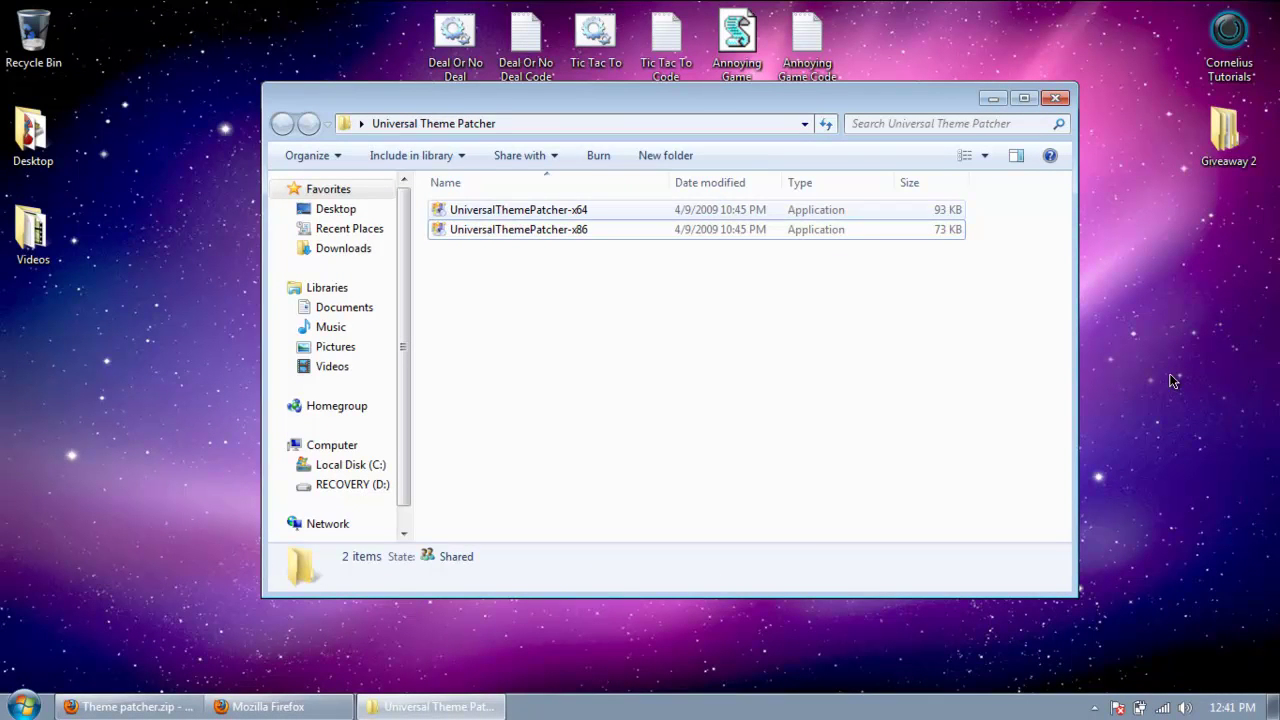
pyautogui.press('Up')
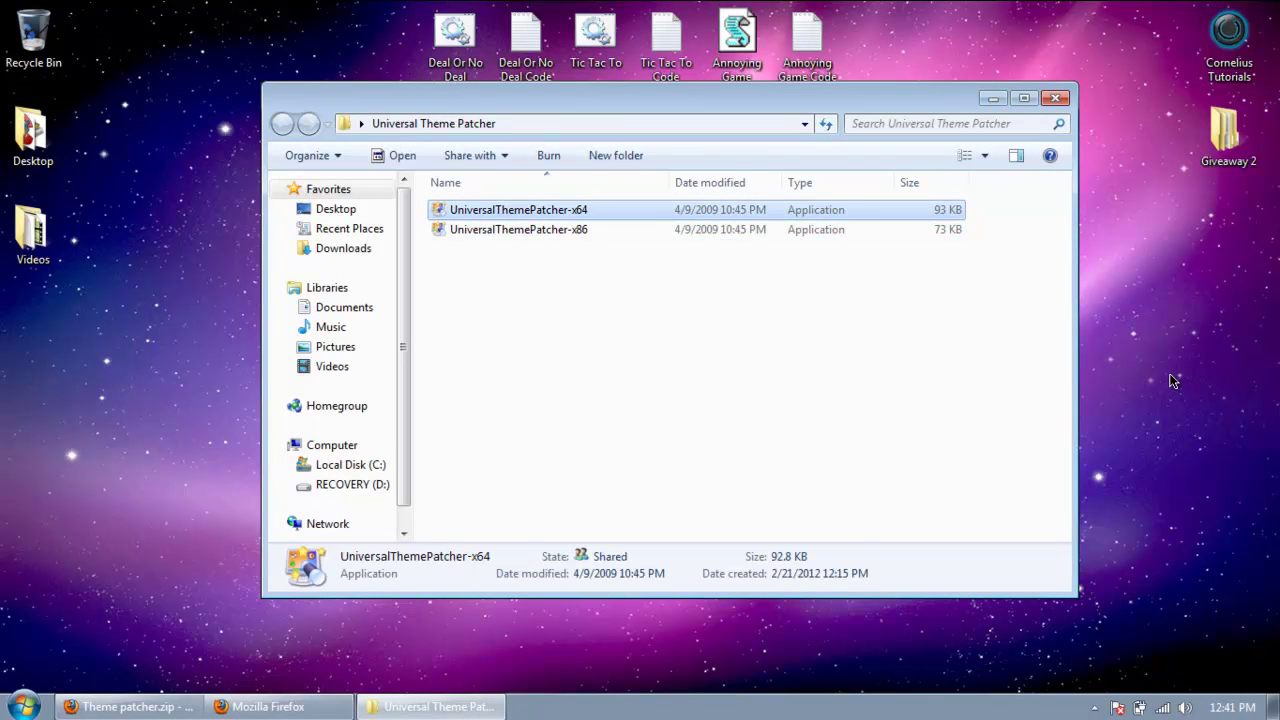
pyautogui.press('Menu')
pyautogui.press('Down')
pyautogui.press('Return')
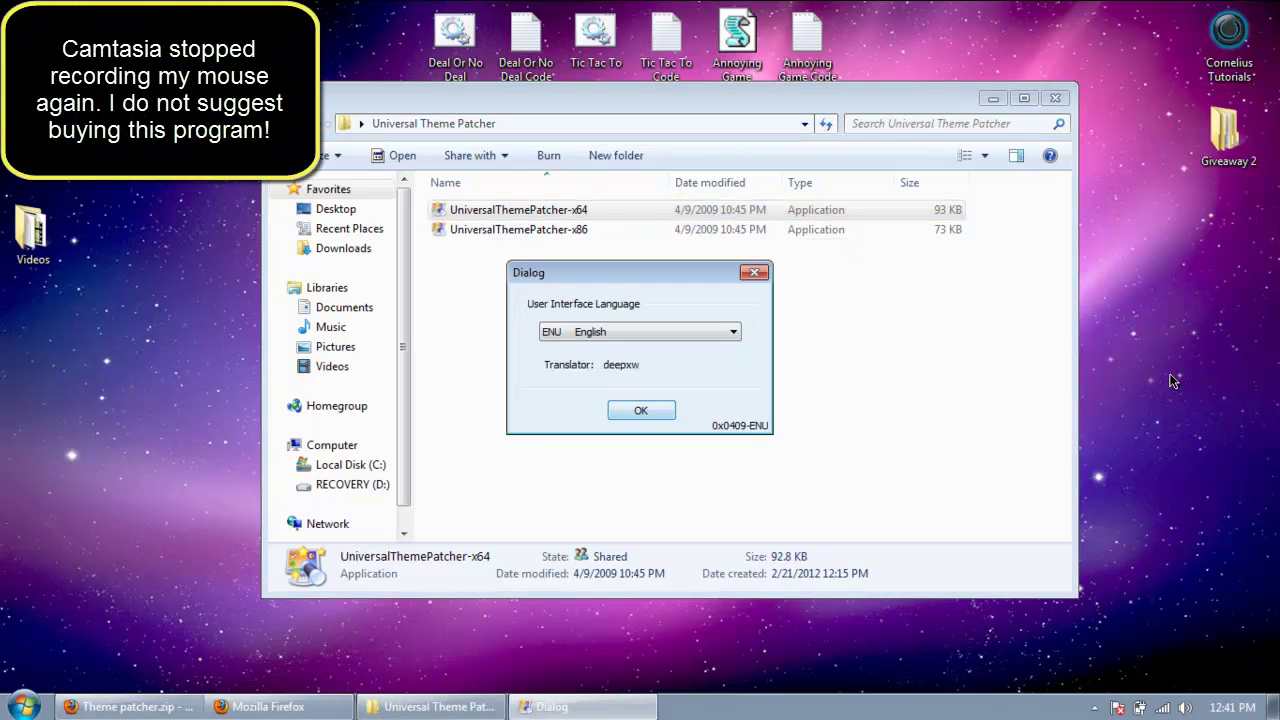
pyautogui.press('Return')
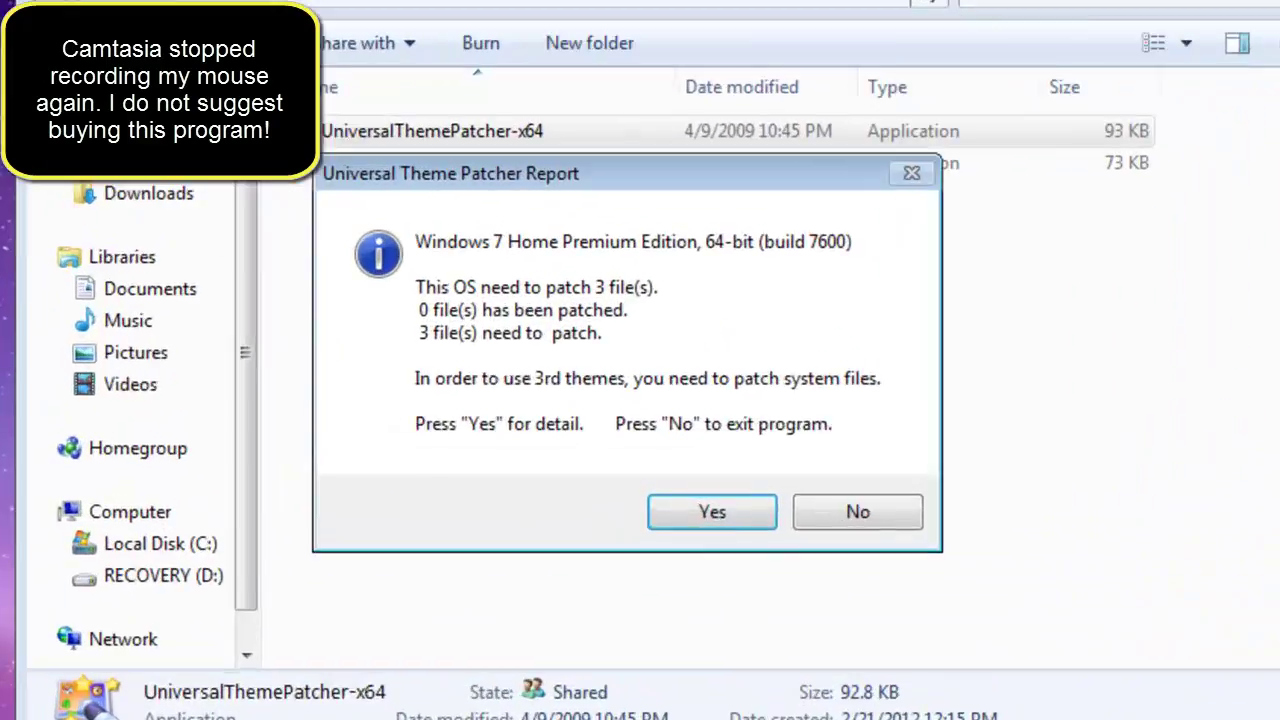
pyautogui.press('Return')
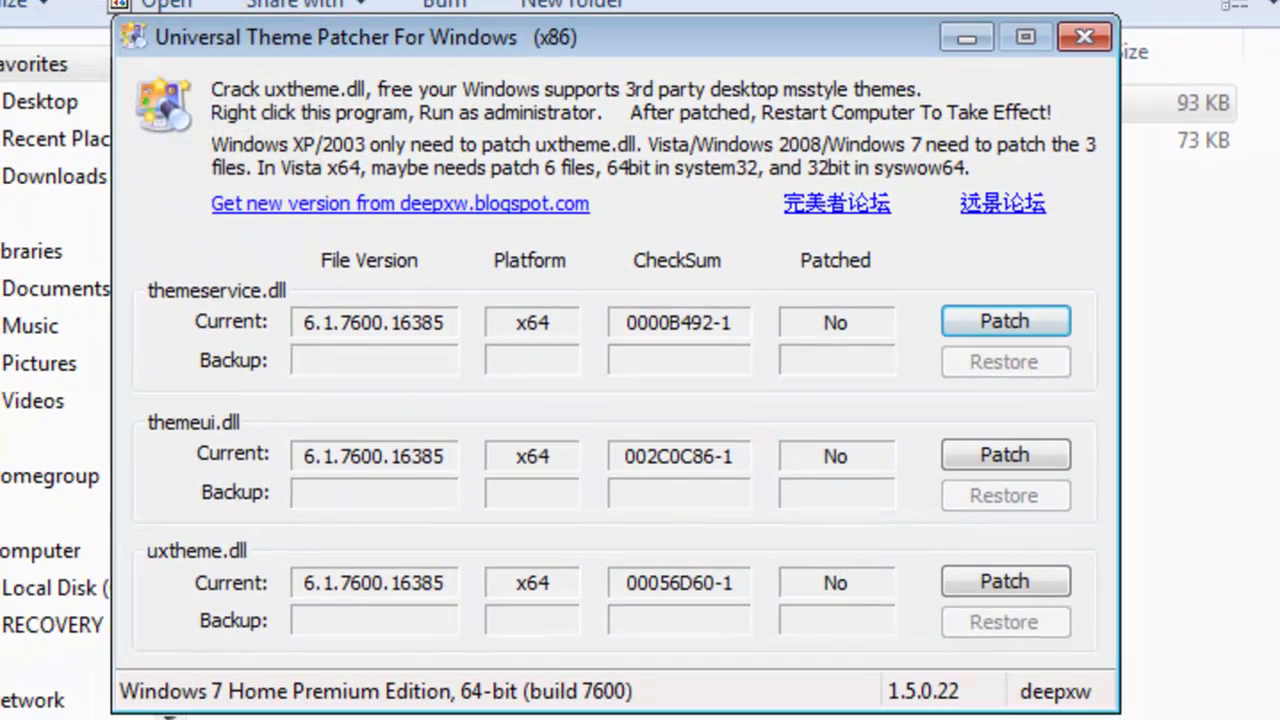
# Patch the system files themeservice.dll, themeui.dll and uxtheme.dll, acknowledging each patch message
pyautogui.press('Return')
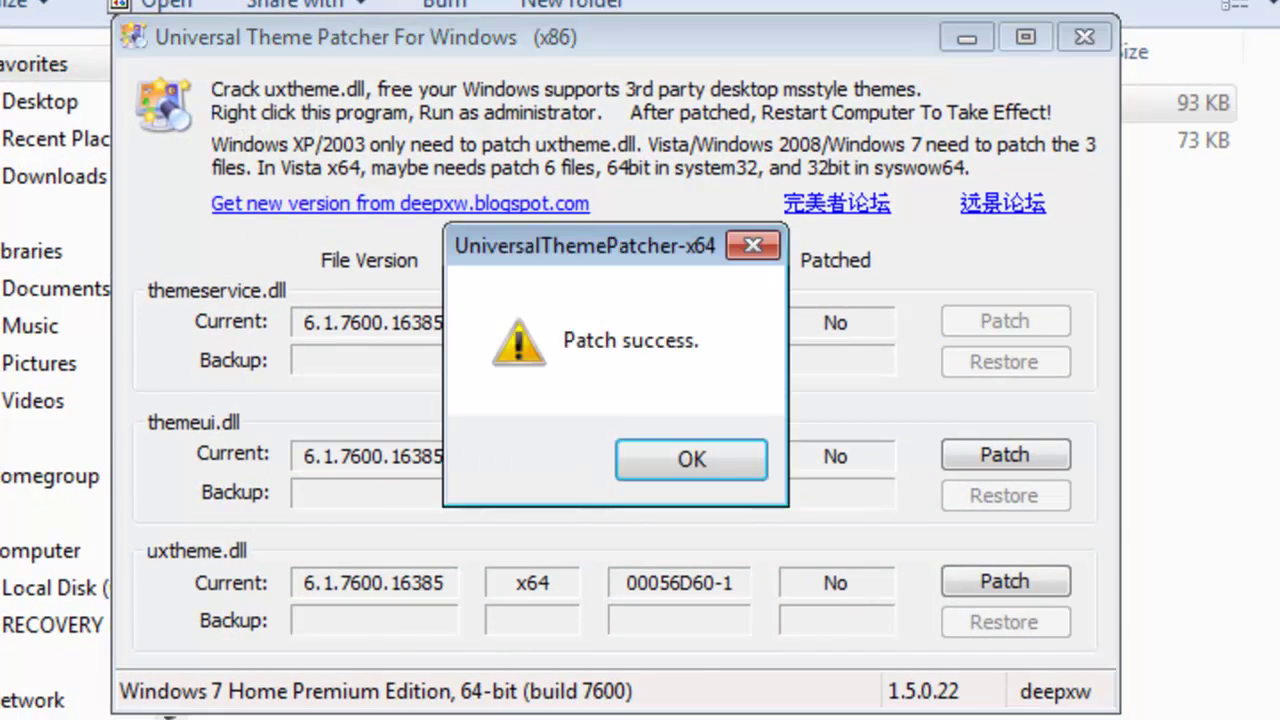
pyautogui.press('Return')
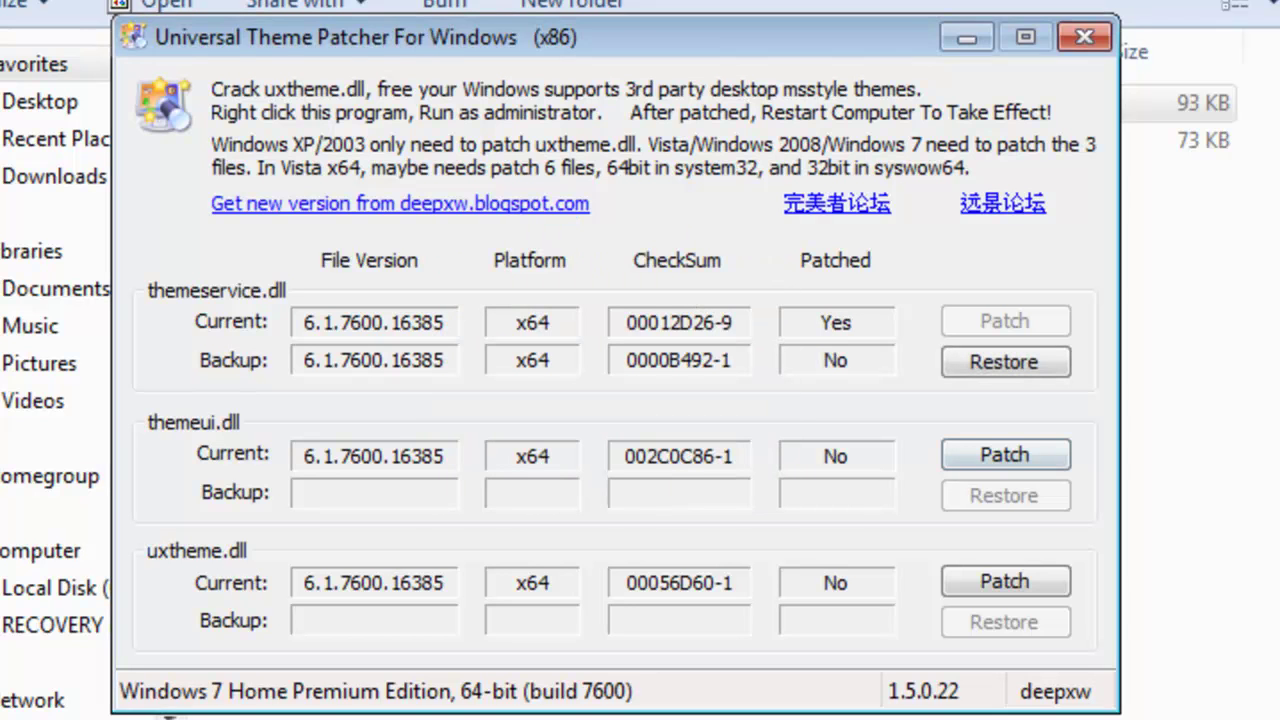
pyautogui.press('Return')
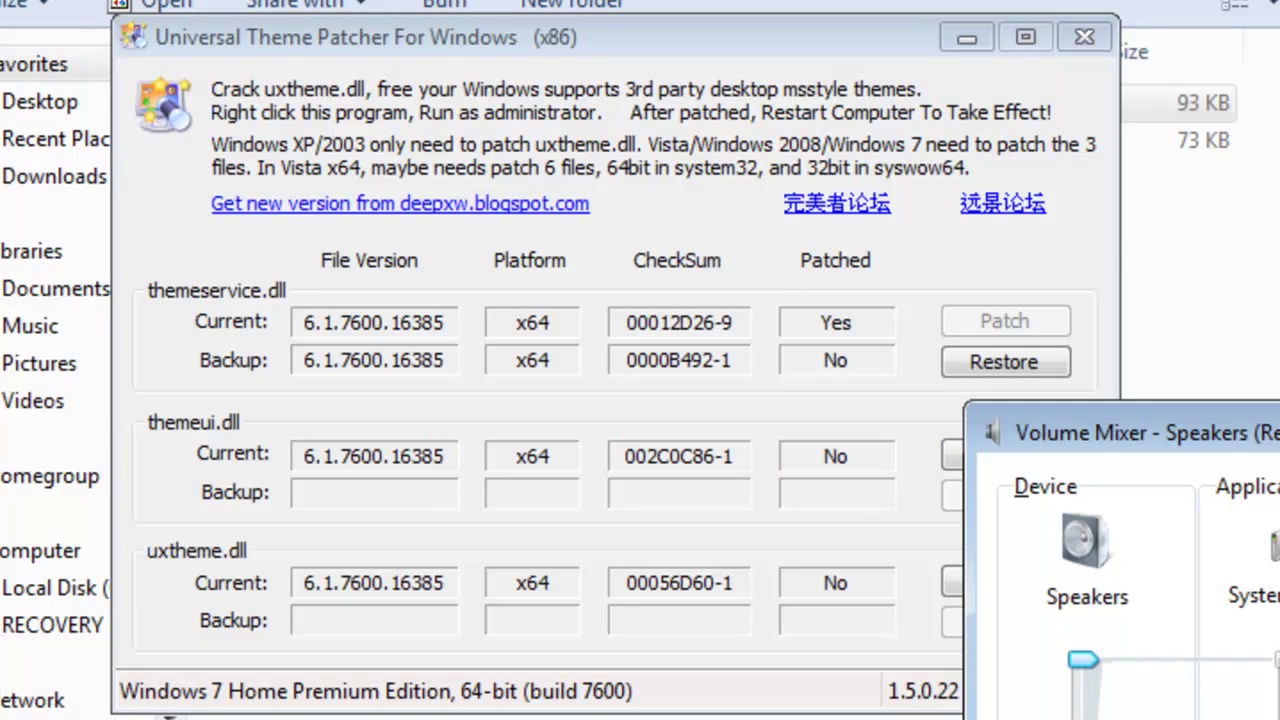
pyautogui.hotkey('alt', 'F4')
pyautogui.click(1004, 454)
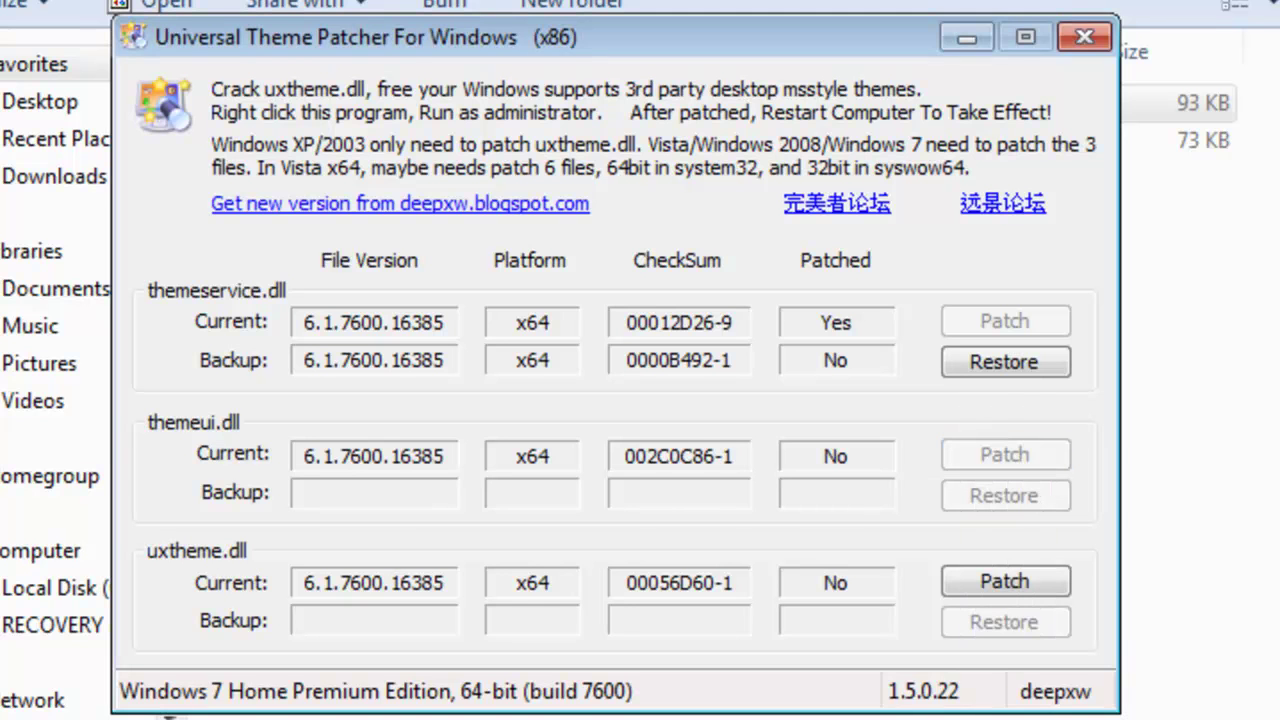
pyautogui.press('Return')
pyautogui.press('Return')
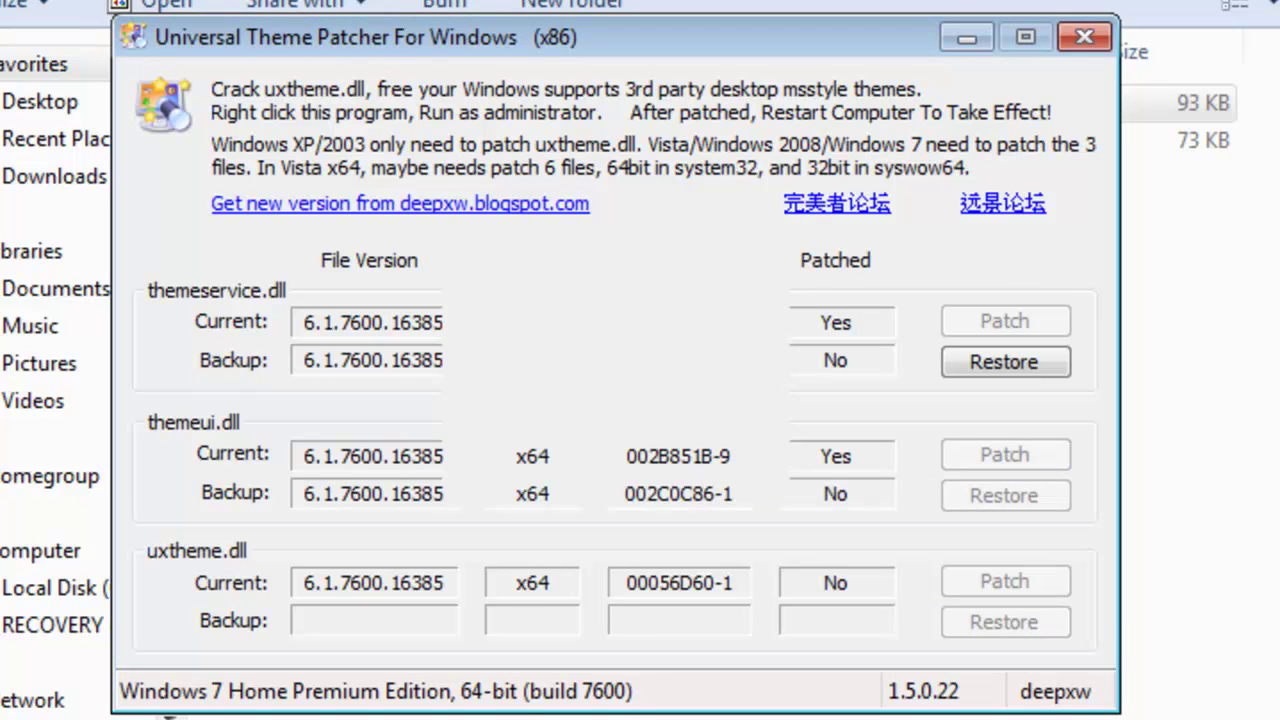
pyautogui.press('Return')
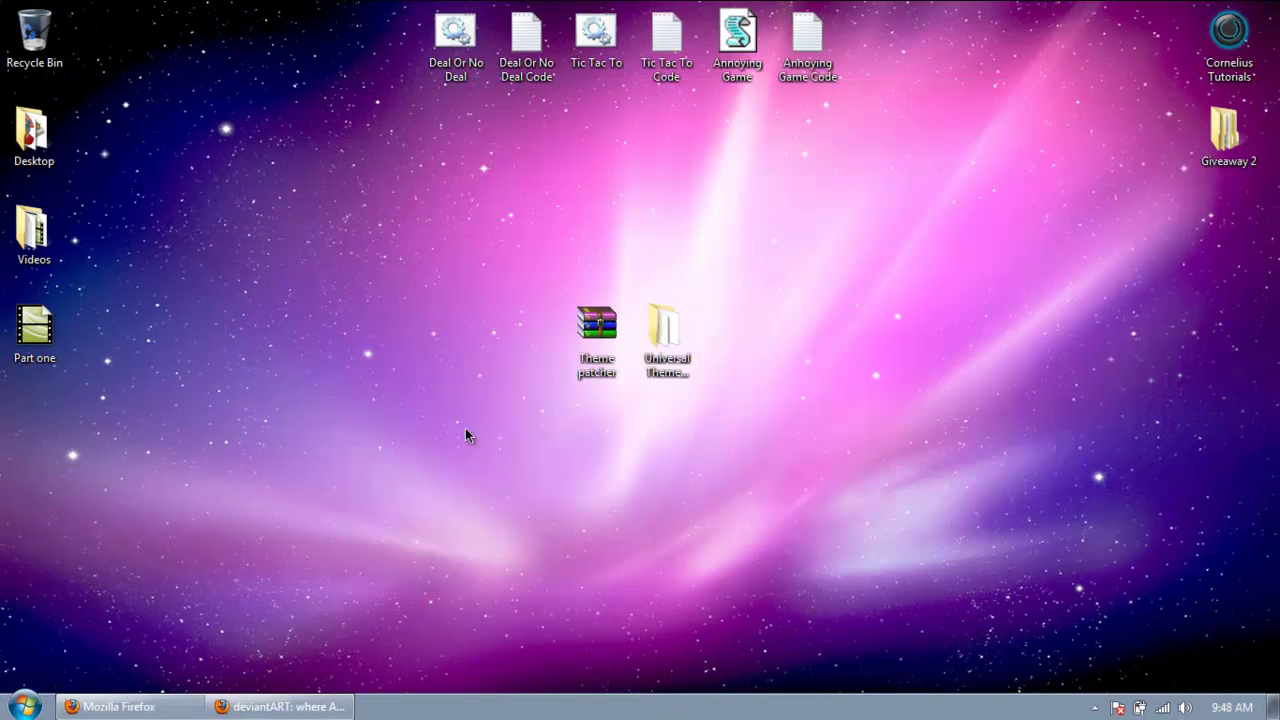
# Switch to deviantART in Firefox and search the art for "Windows 7 Themes"
pyautogui.click(257, 708)
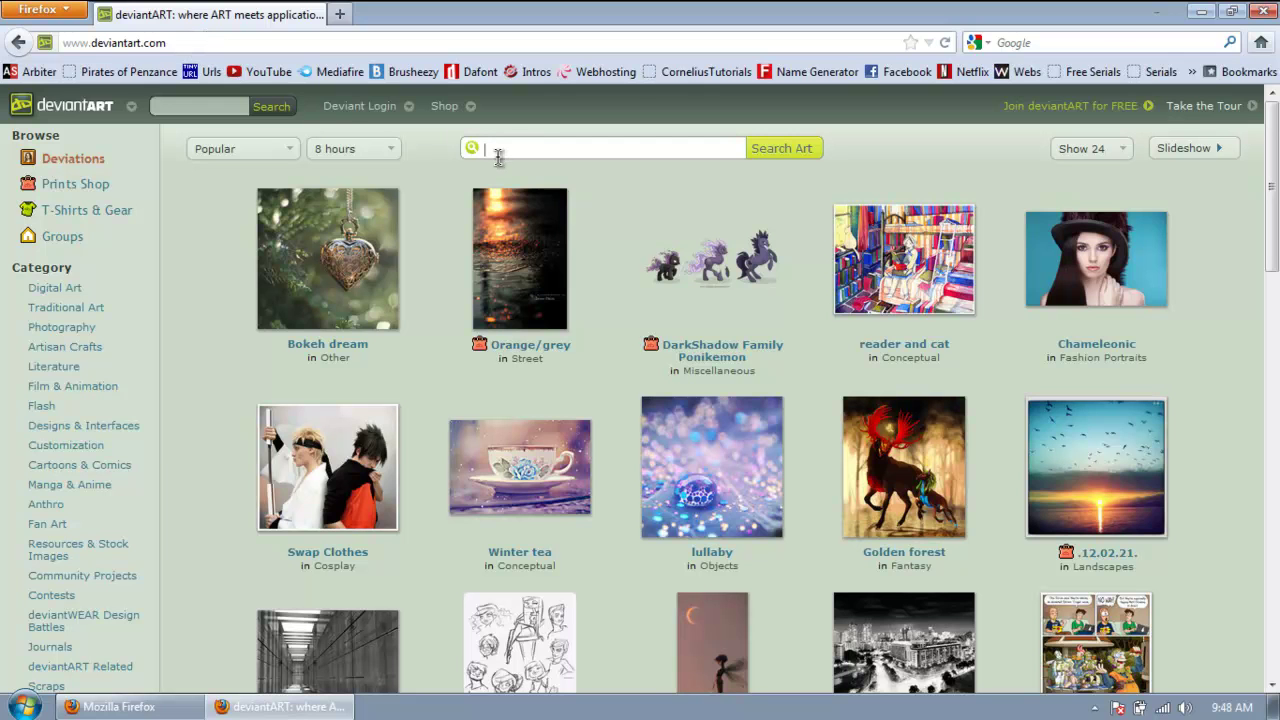
pyautogui.write('Windows')
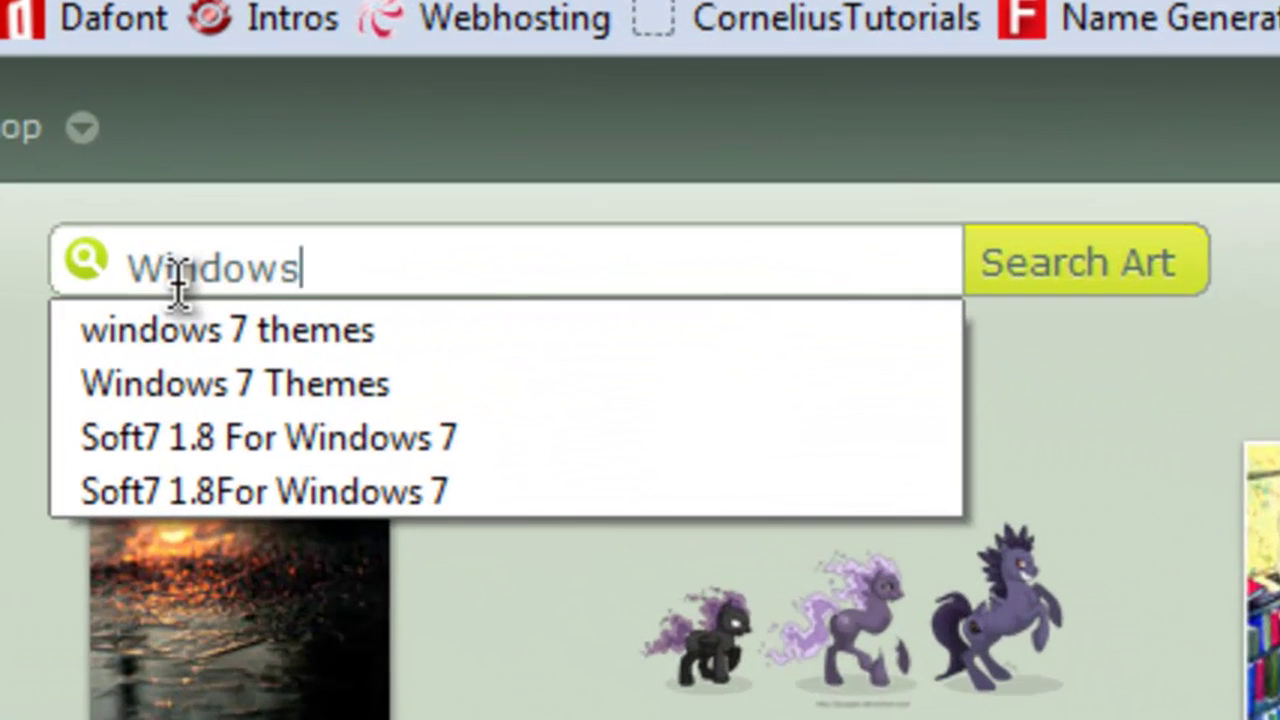
pyautogui.write(' 7 Themes')
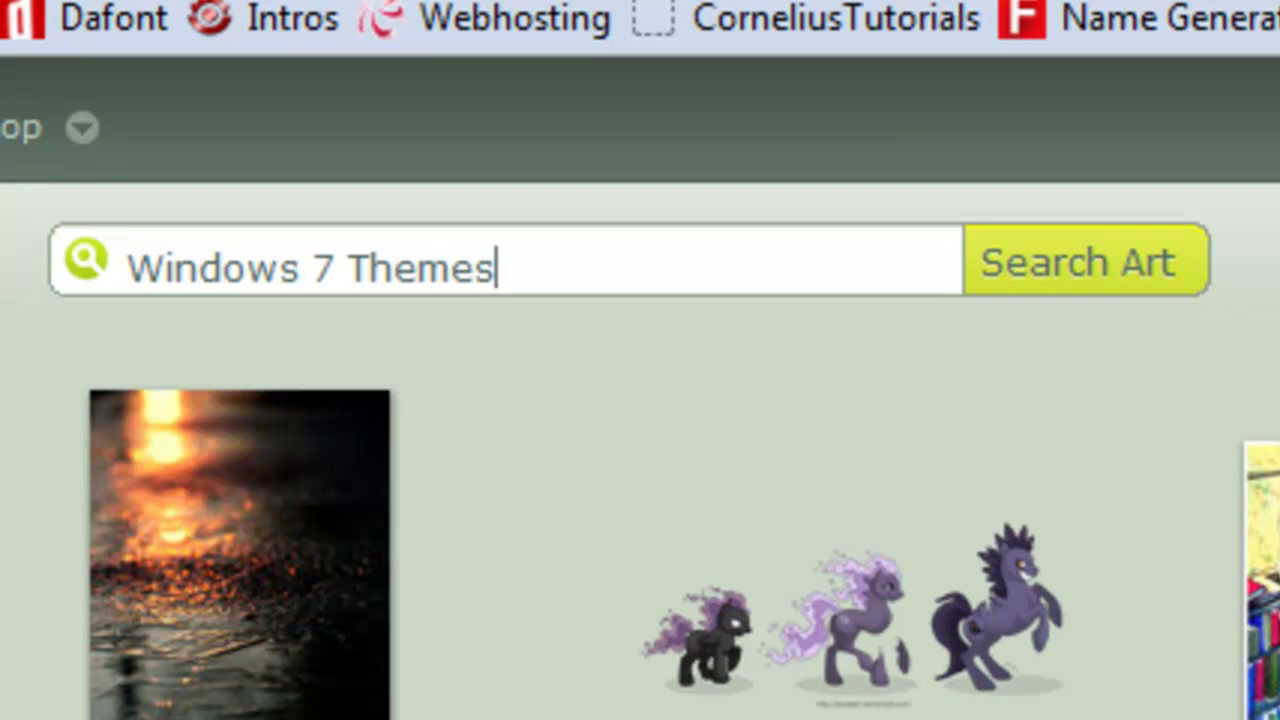
pyautogui.press('Return')
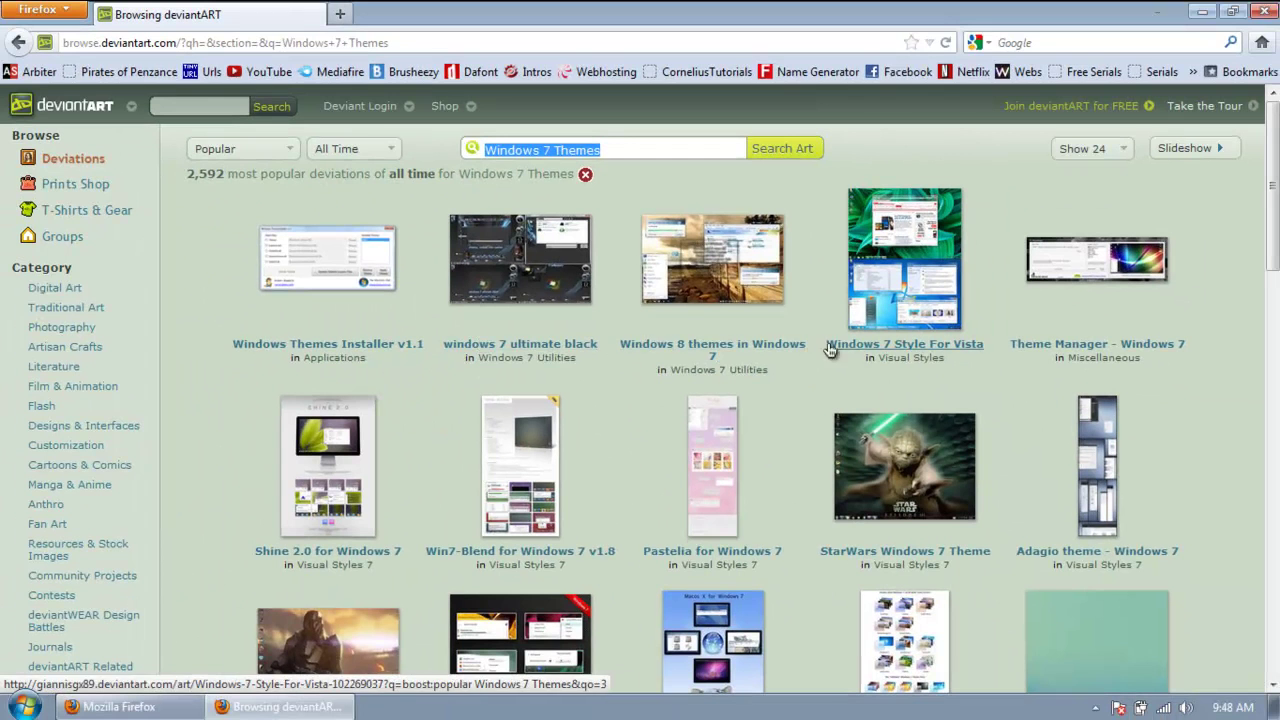
# Browse the theme results, view the Islamic Windows 7 Theme page and return to the results
pyautogui.scroll(-4, 1198, 396)
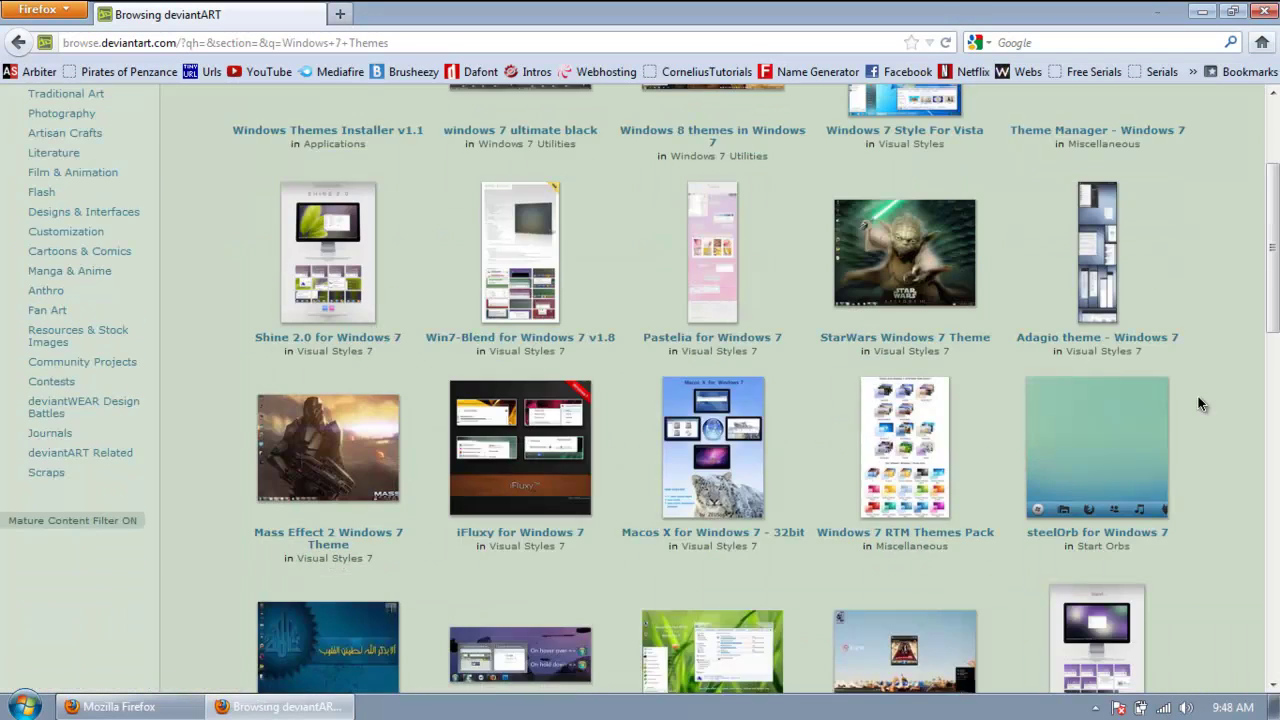
pyautogui.scroll(-3, 332, 412)
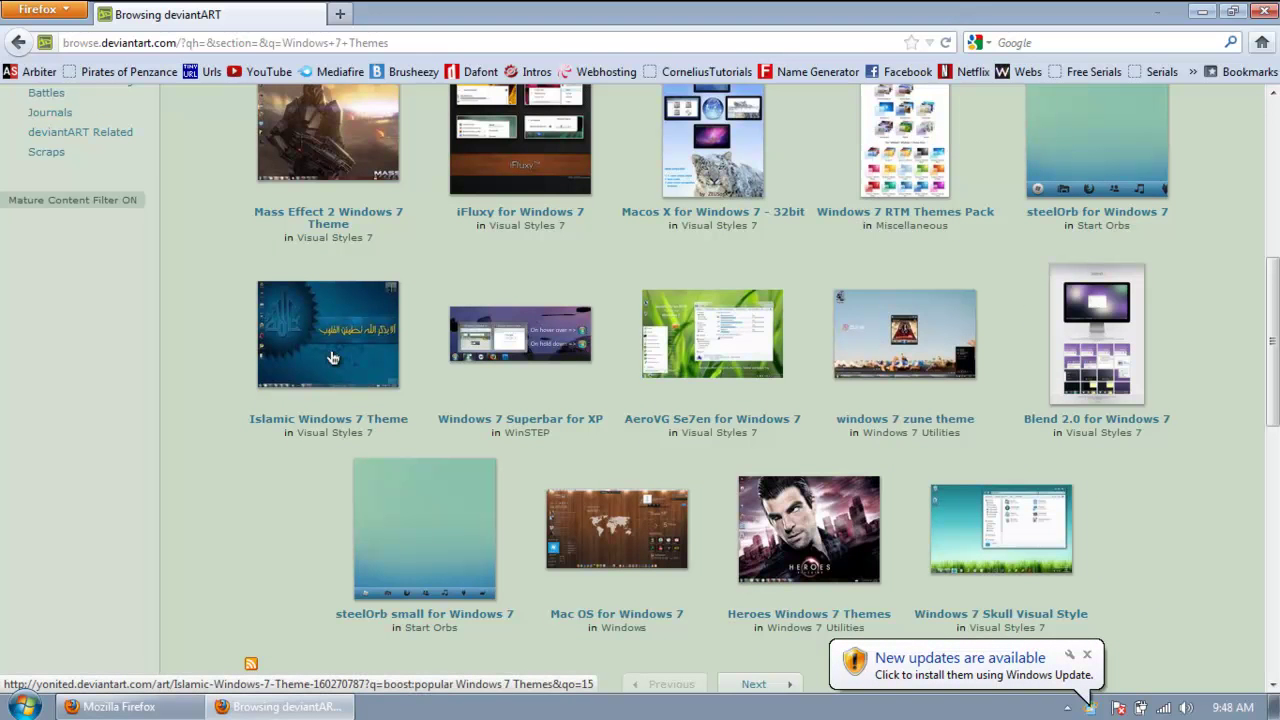
pyautogui.click(327, 420)
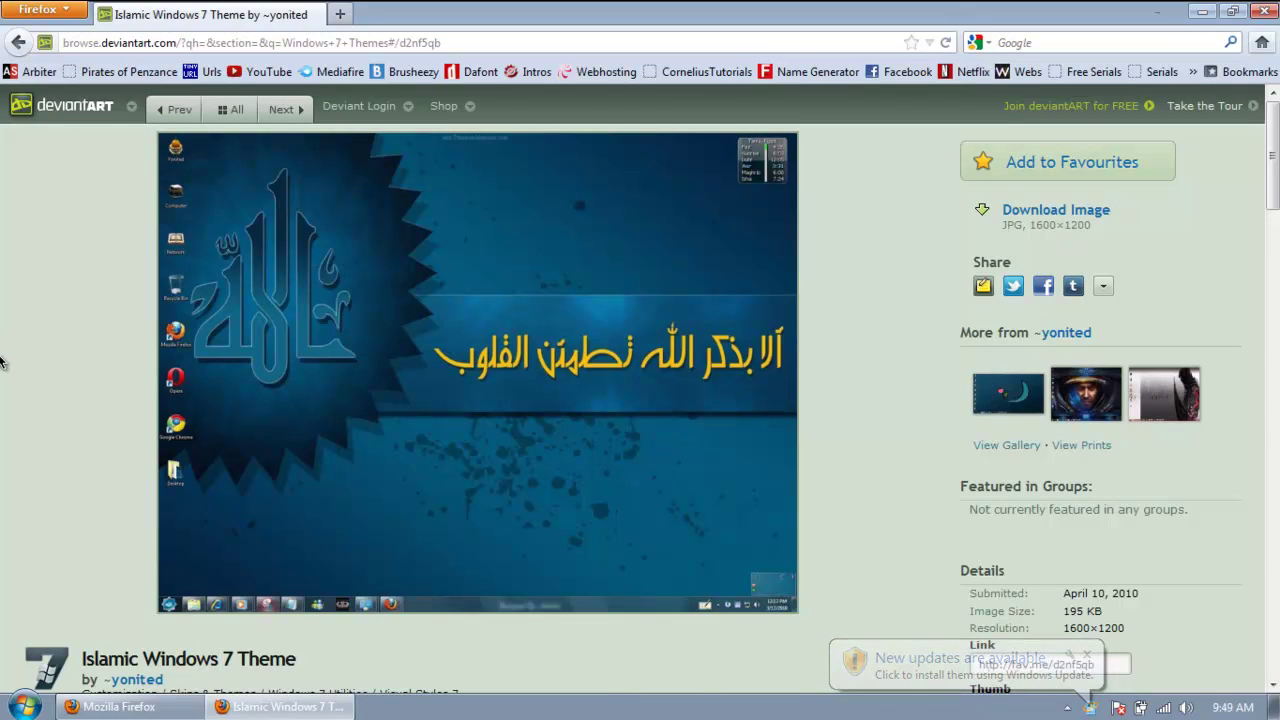
pyautogui.hotkey('alt', 'Left')
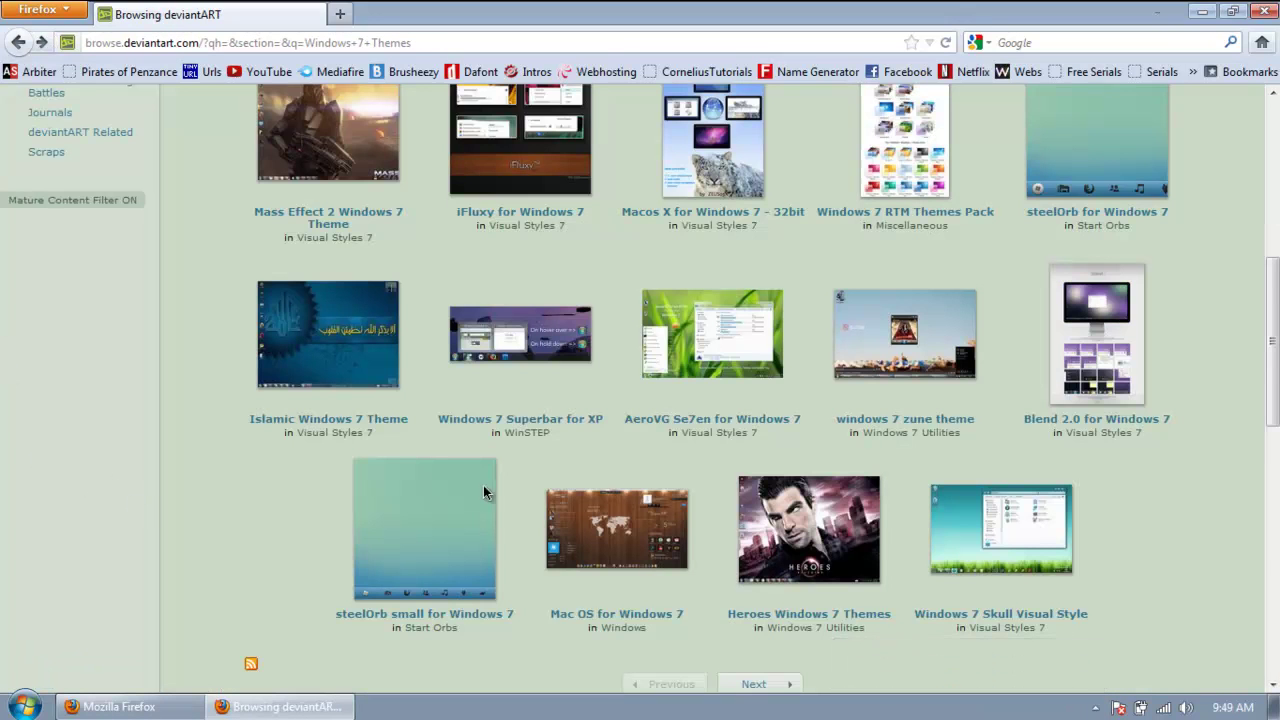
# Download the AeroVG Se7en for Windows 7 theme ZIP to open in WinRAR, clear finished downloads and minimize the browser windows
pyautogui.click(710, 345)
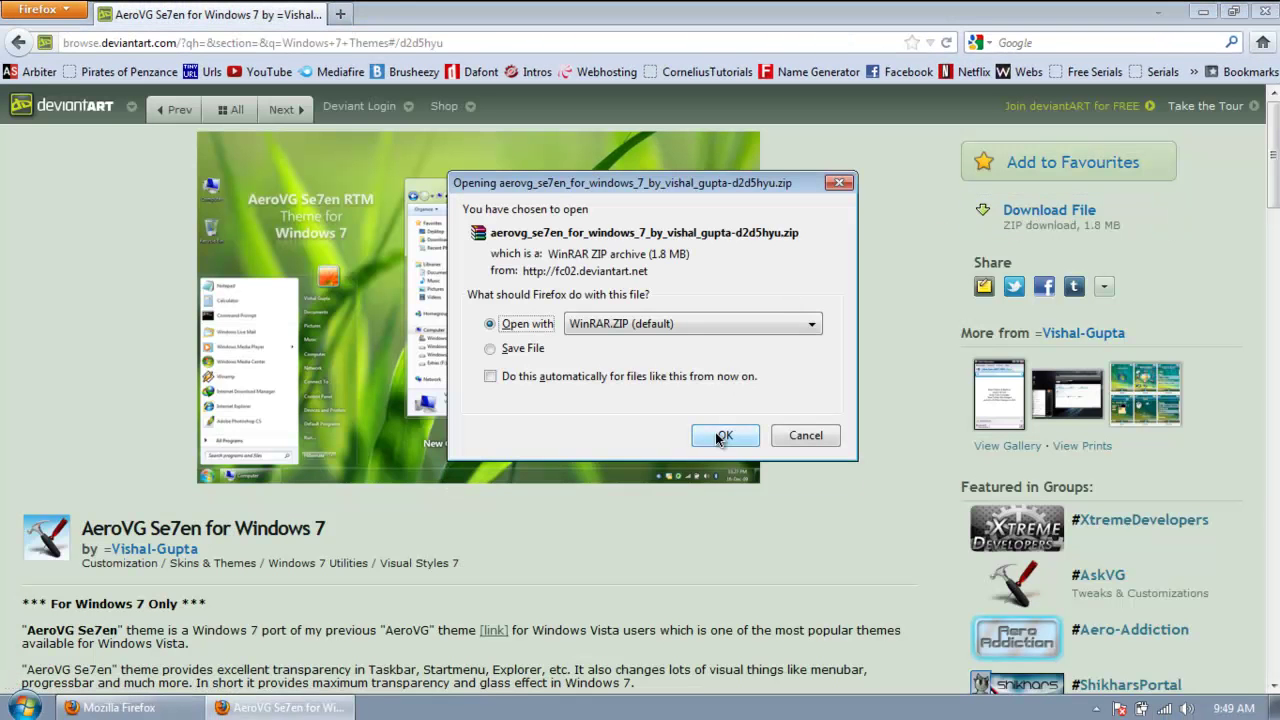
pyautogui.press('Return')
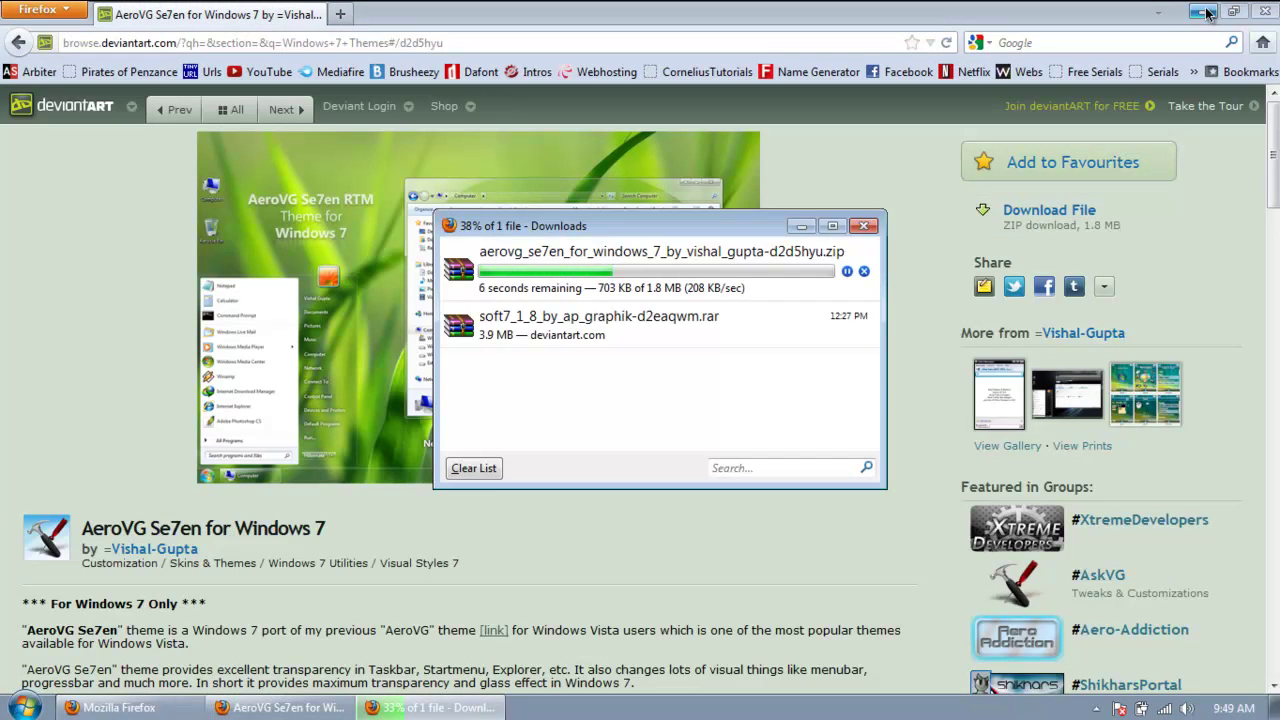
pyautogui.click(476, 468)
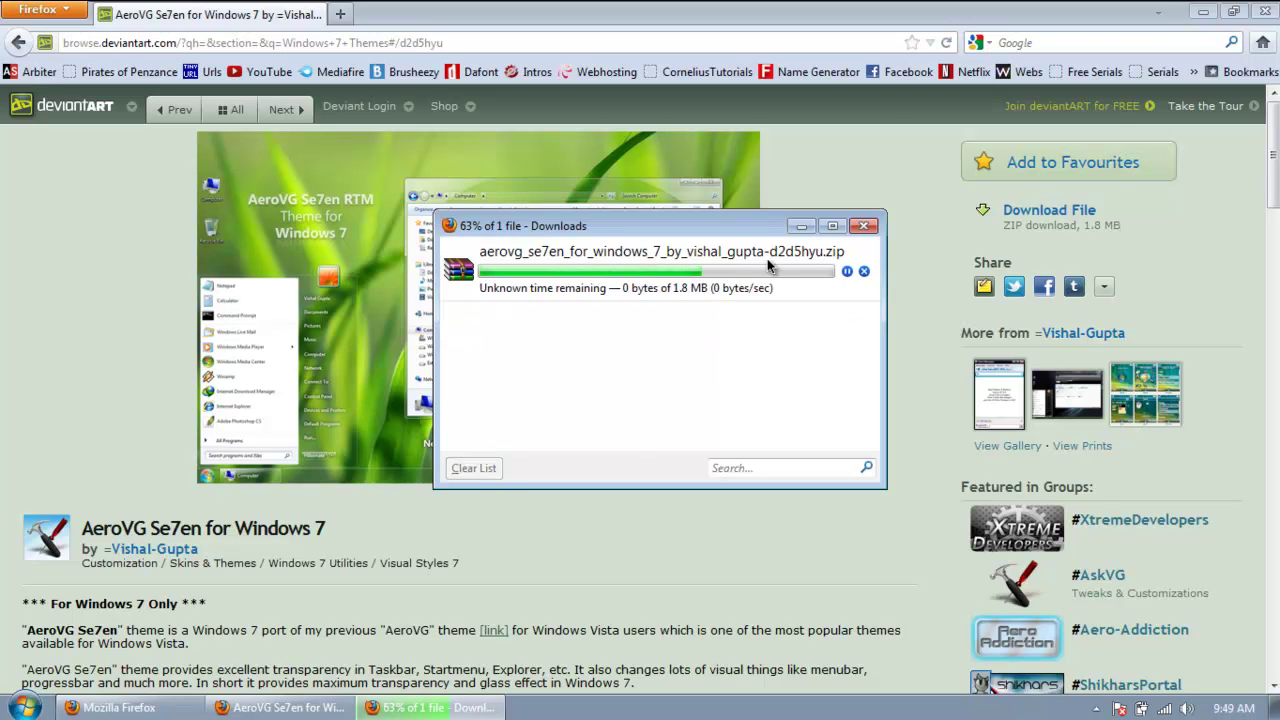
pyautogui.click(800, 226)
pyautogui.click(1204, 10)
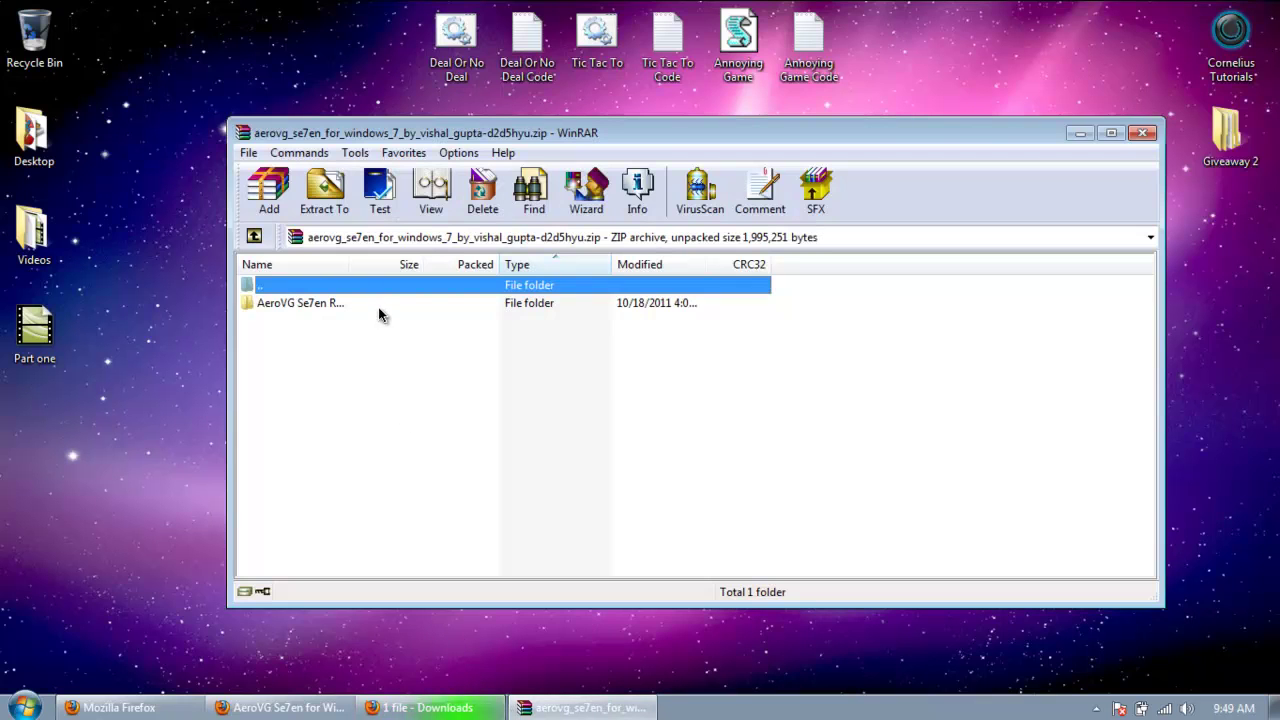
# Extract the AeroVG Se7en archive to the Desktop and close WinRAR
pyautogui.click(326, 200)
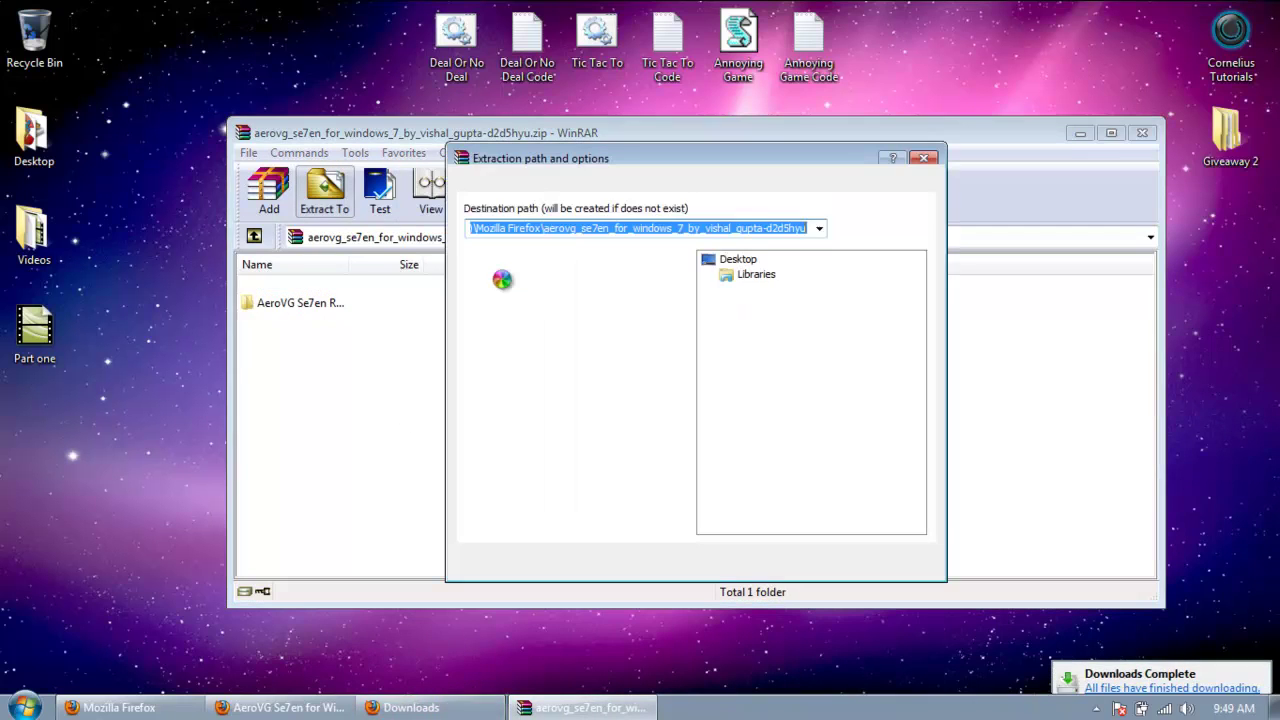
pyautogui.click(745, 260)
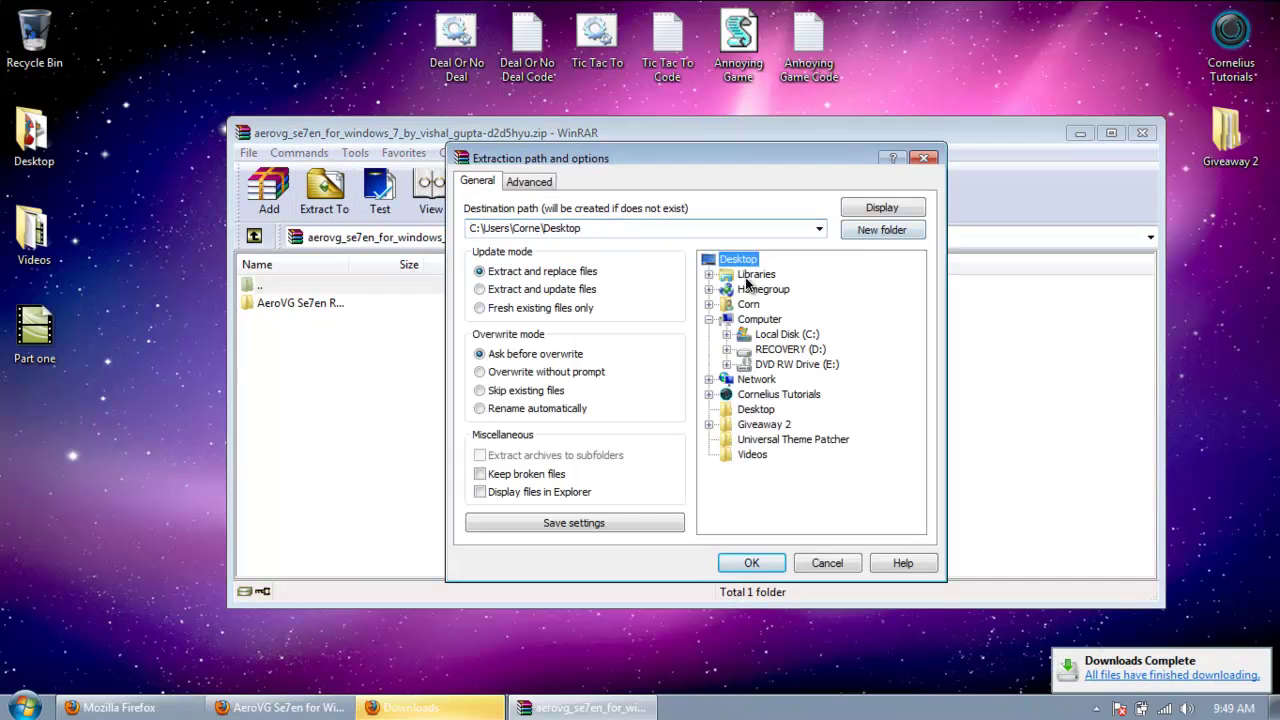
pyautogui.click(755, 565)
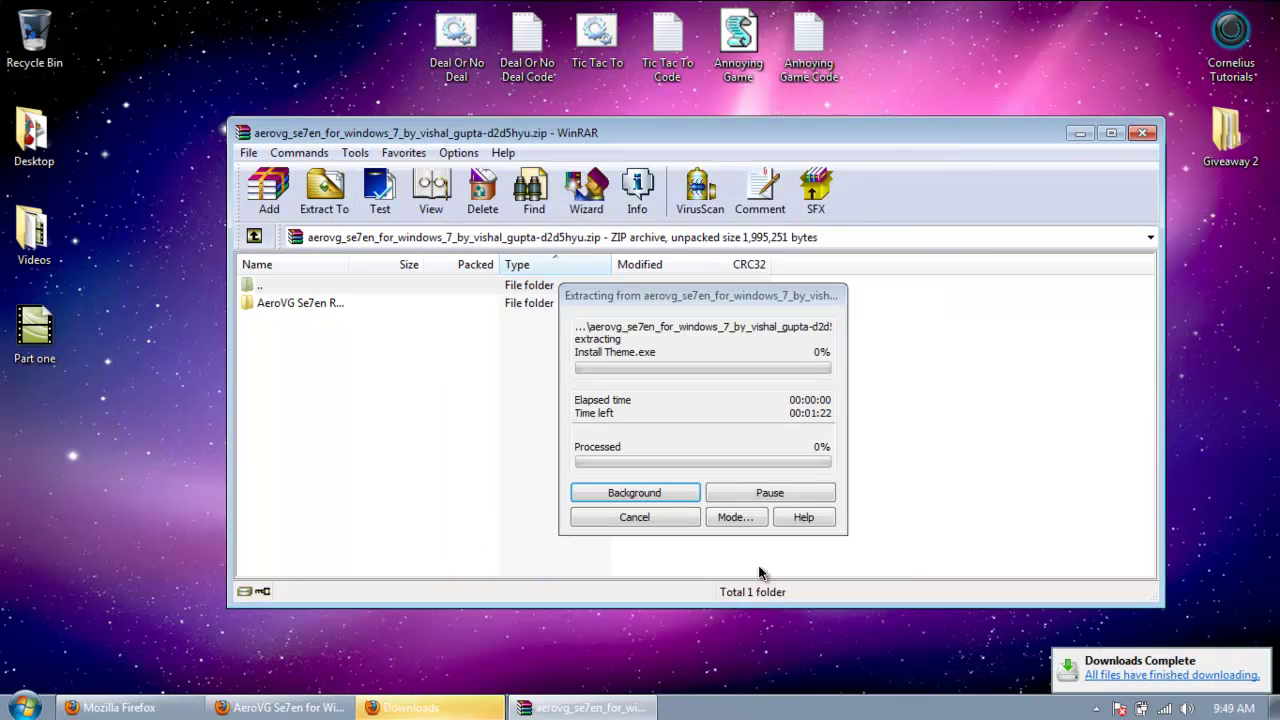
pyautogui.click(1142, 134)
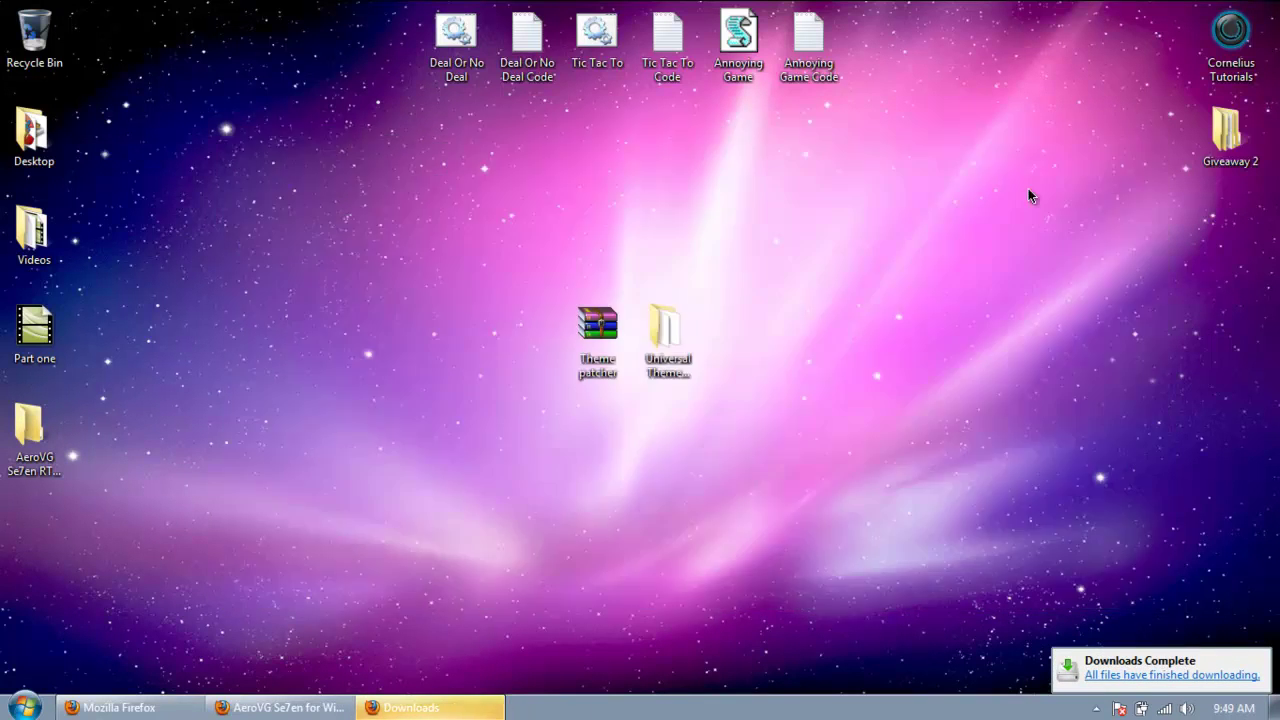
# Launch the Install Theme application from the extracted AeroVG Se7en RTM folder and check its destination folder
pyautogui.doubleClick(15, 430)
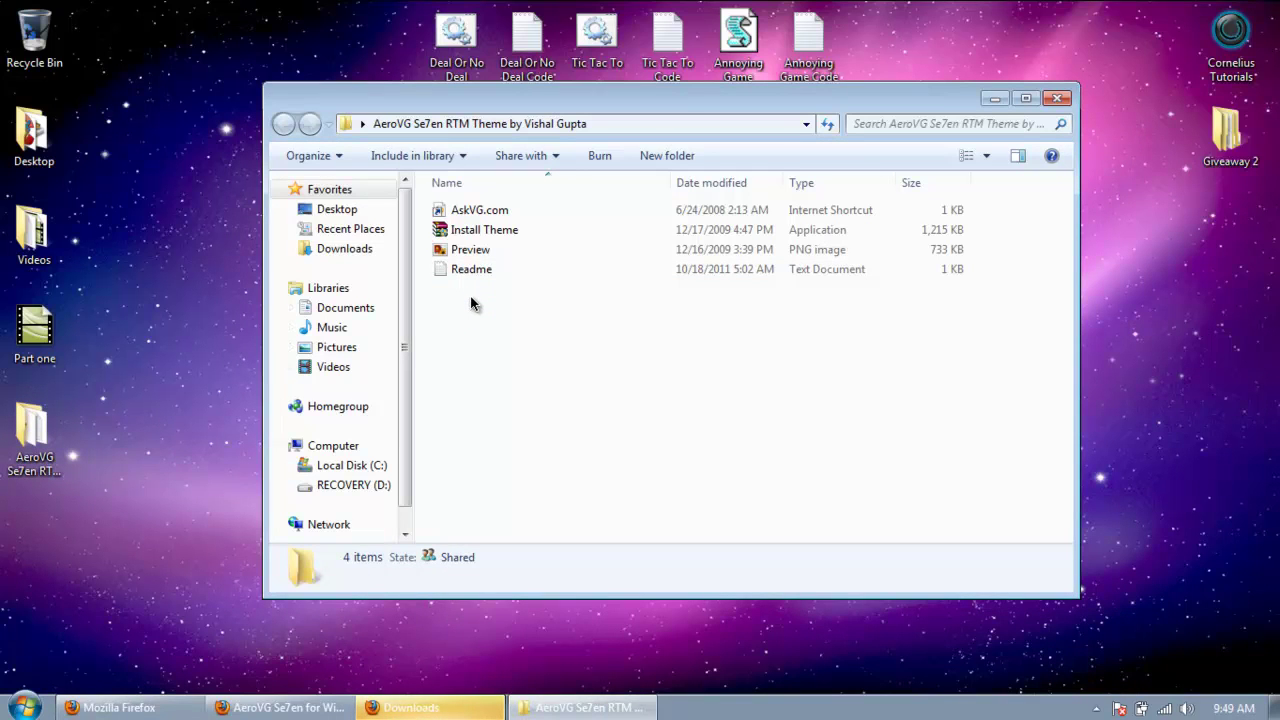
pyautogui.doubleClick(503, 233)
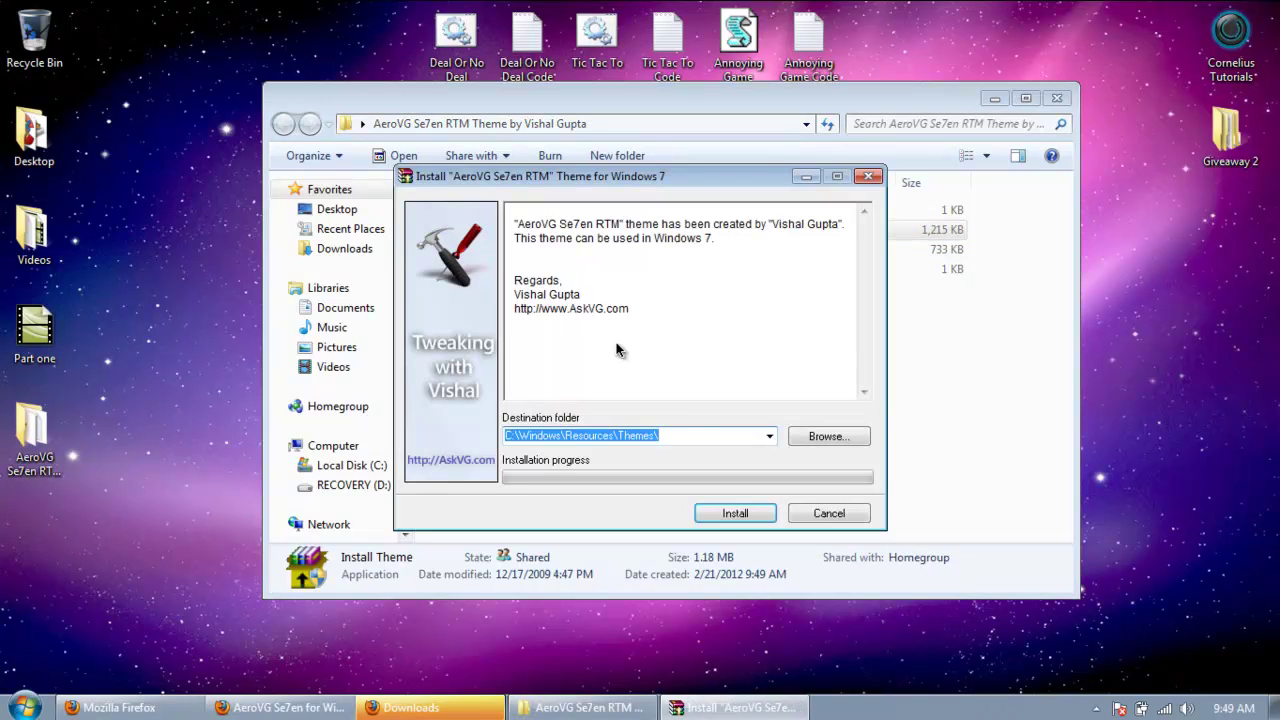
pyautogui.click(680, 440)
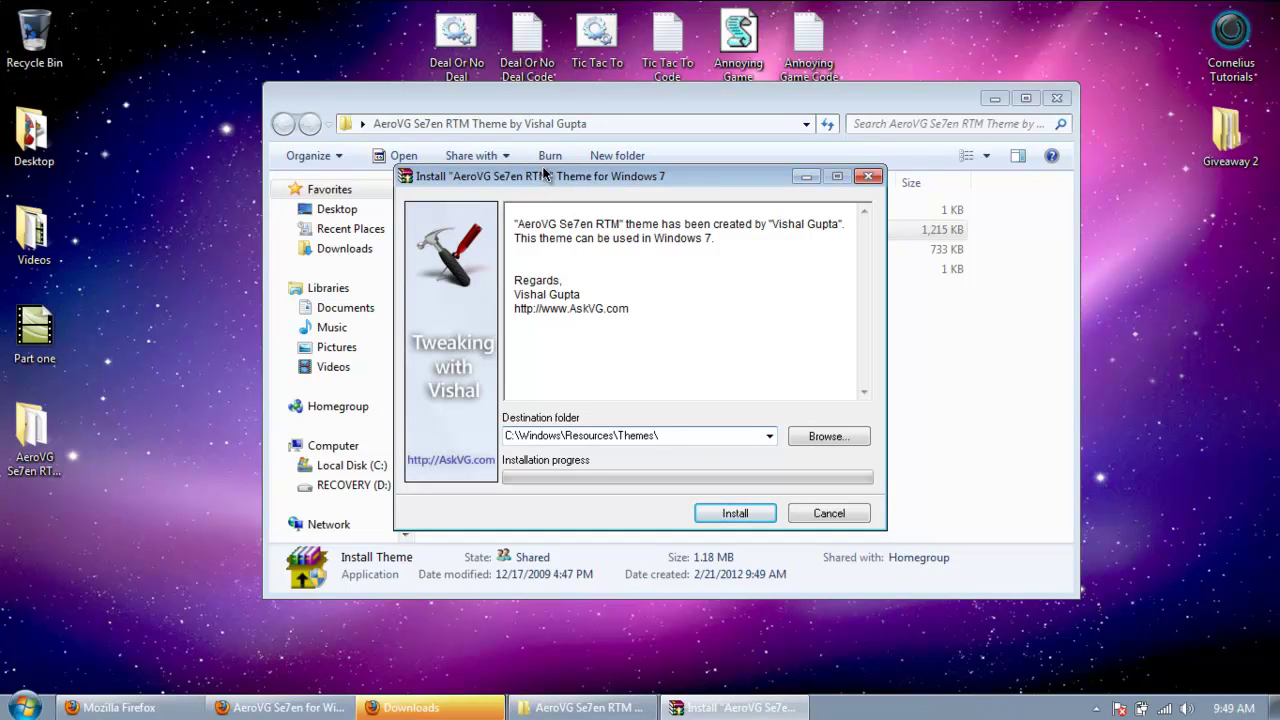
pyautogui.moveTo(545, 174); pyautogui.dragTo(588, 148)
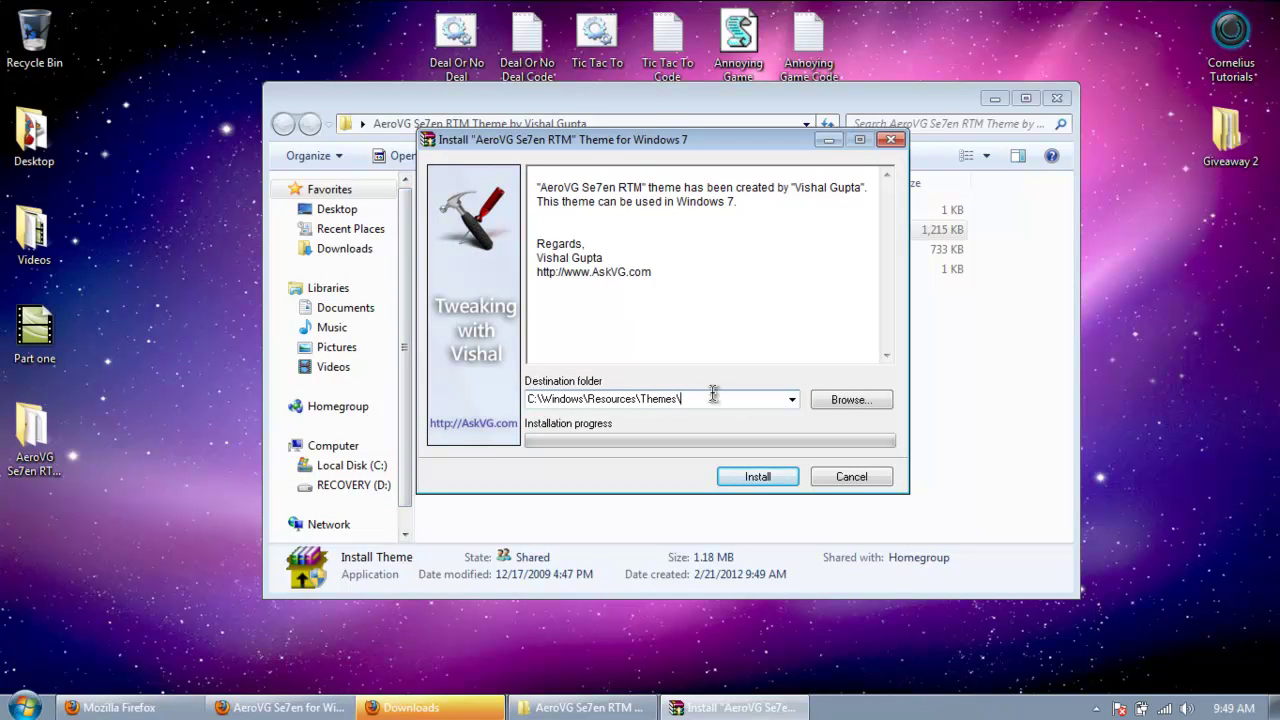
# Install the AeroVG Se7en RTM theme into C:\Windows\Resources\Themes\ and minimize the extracted theme folder
pyautogui.click(758, 476)
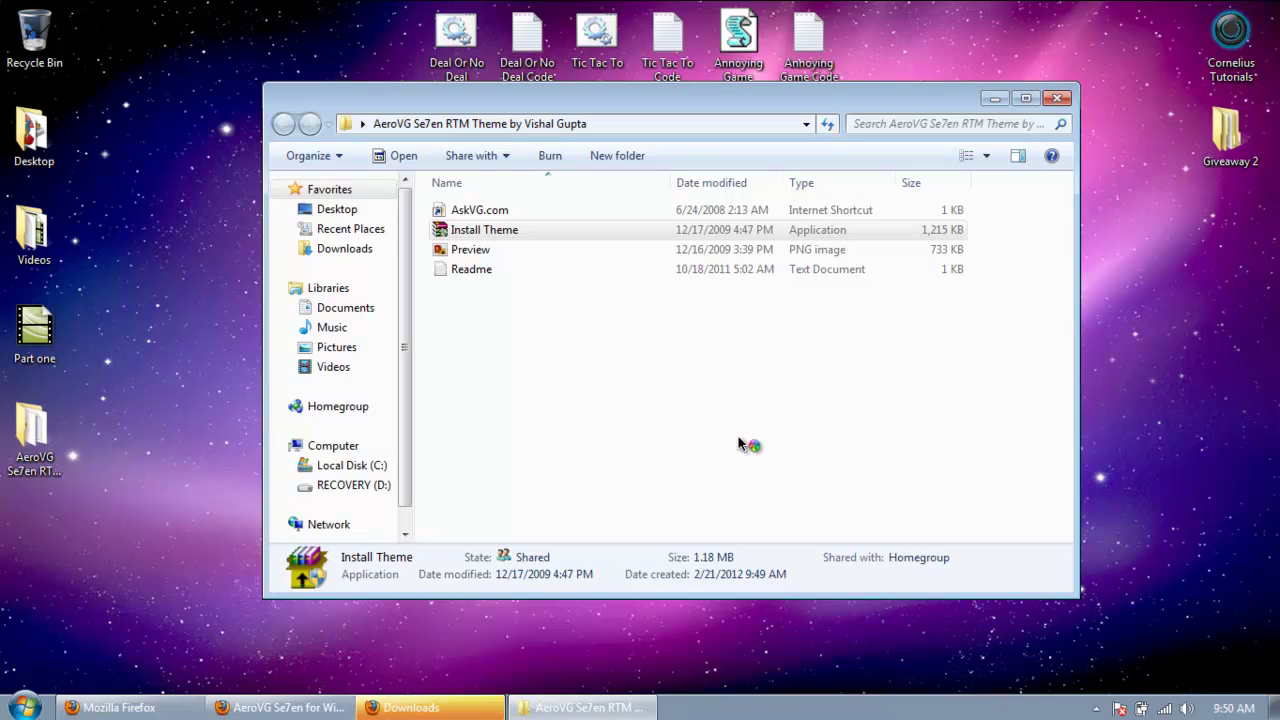
pyautogui.click(744, 444)
pyautogui.click(991, 96)
# Apply the AeroVG Se7en RTM theme in the desktop's Personalization settings, dismiss the Program Compatibility Assistant and reveal the desktop
pyautogui.doubleClick(666, 306)
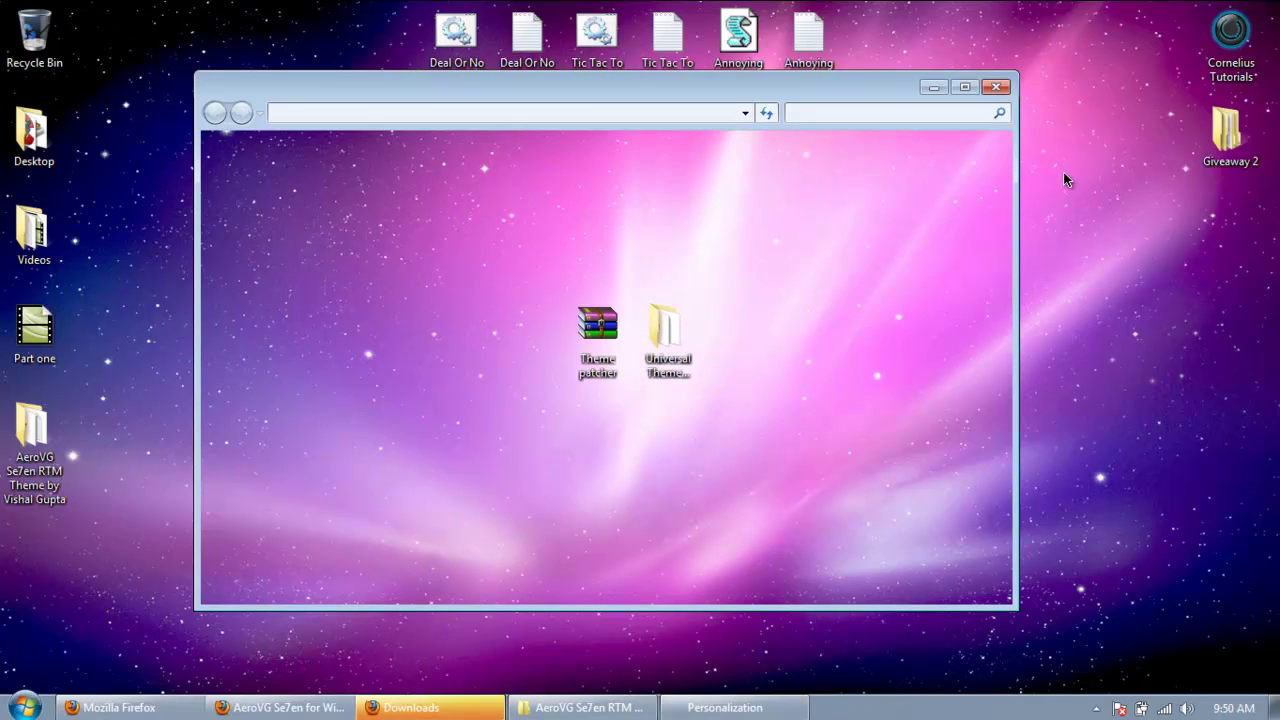
pyautogui.click(581, 345)
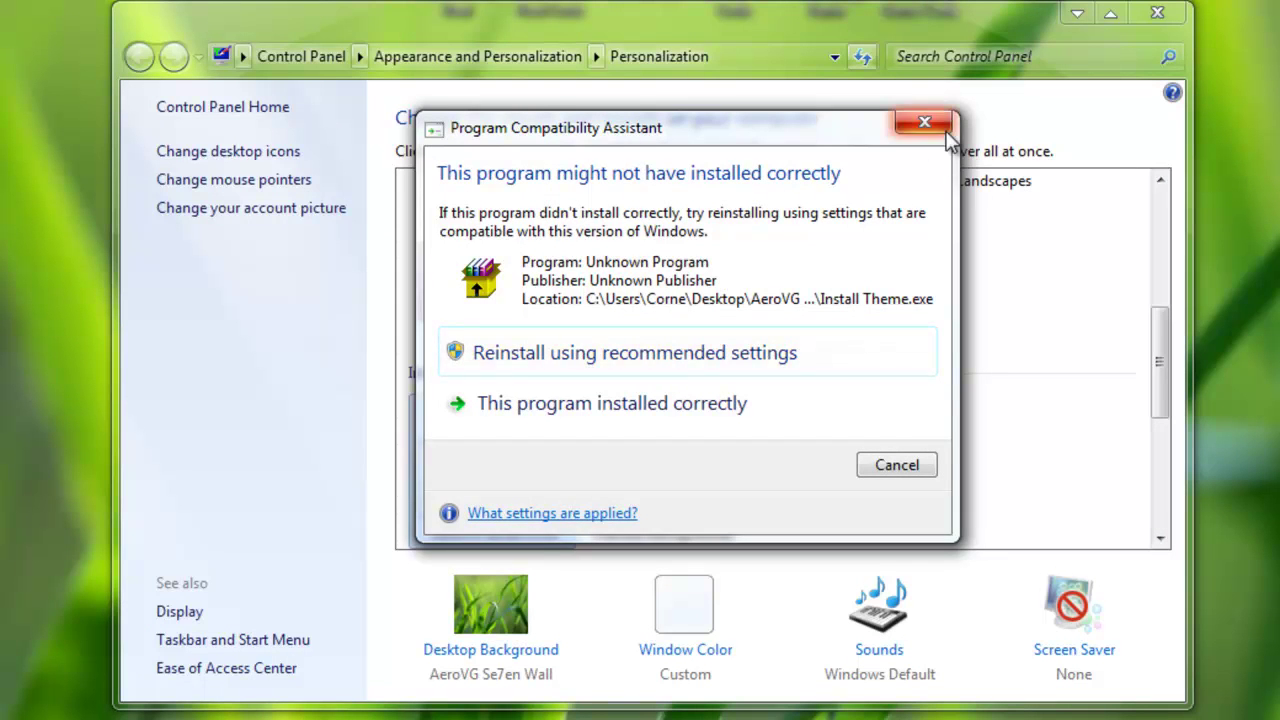
pyautogui.click(924, 121)
pyautogui.moveTo(1157, 380); pyautogui.dragTo(1157, 14)
pyautogui.click(1070, 12)
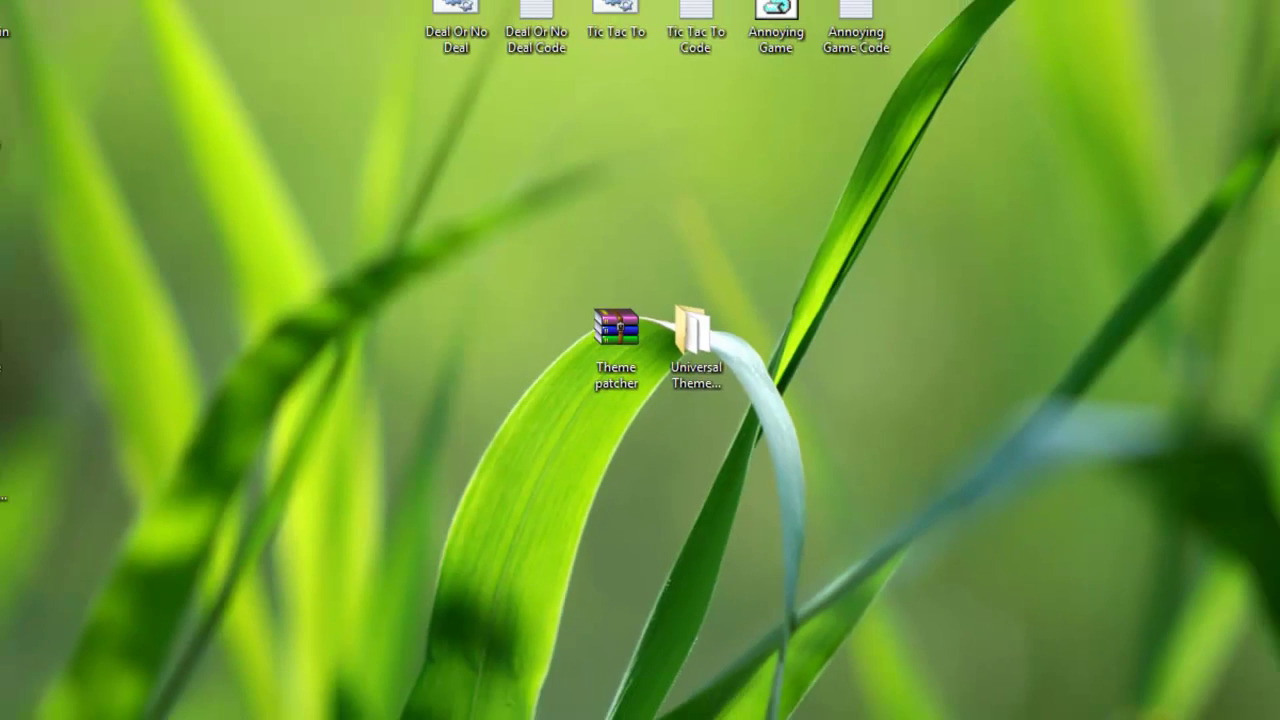
# Switch back to the Unsaved Theme with the Mac Wallpaper background and minimize the Personalization window
pyautogui.click(730, 706)
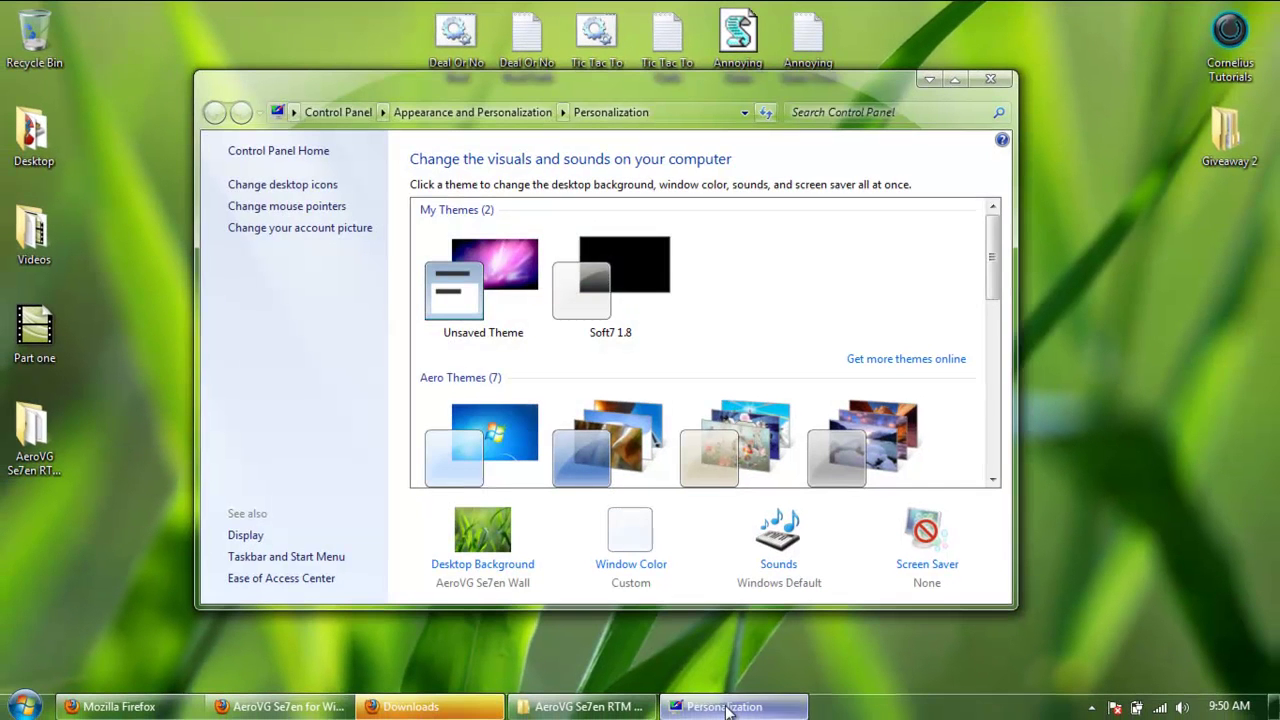
pyautogui.click(467, 270)
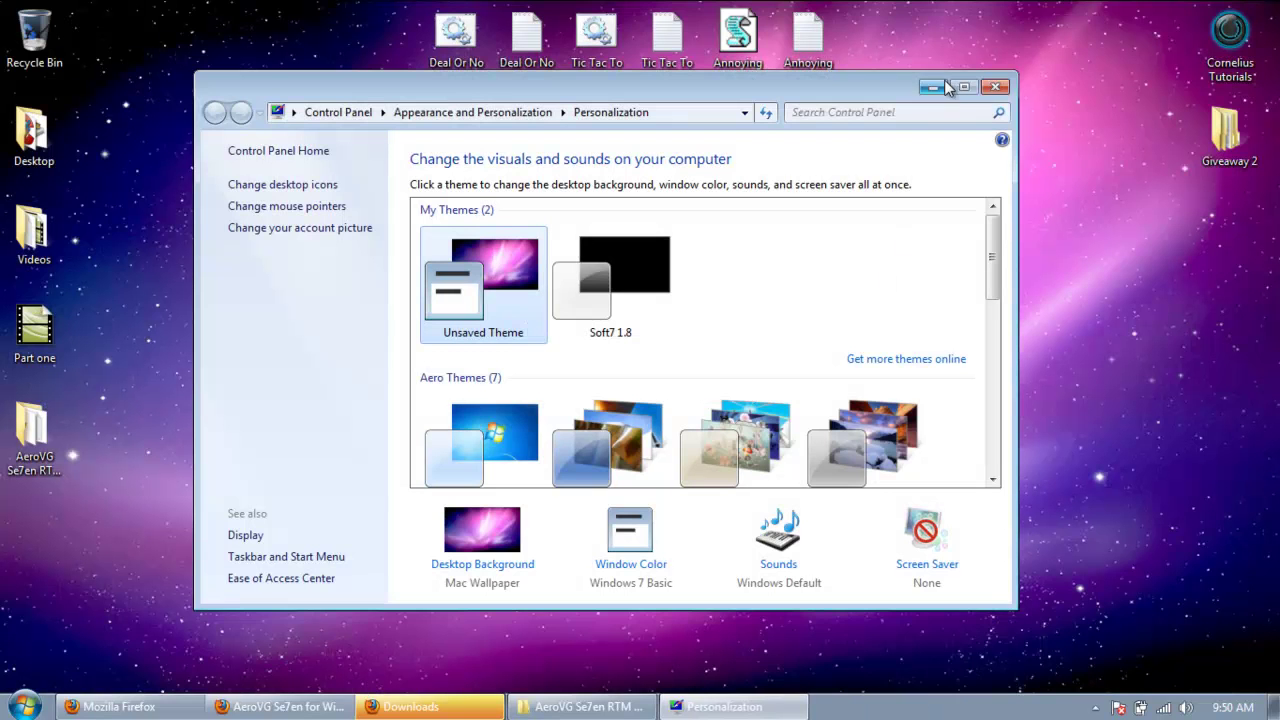
pyautogui.click(942, 84)
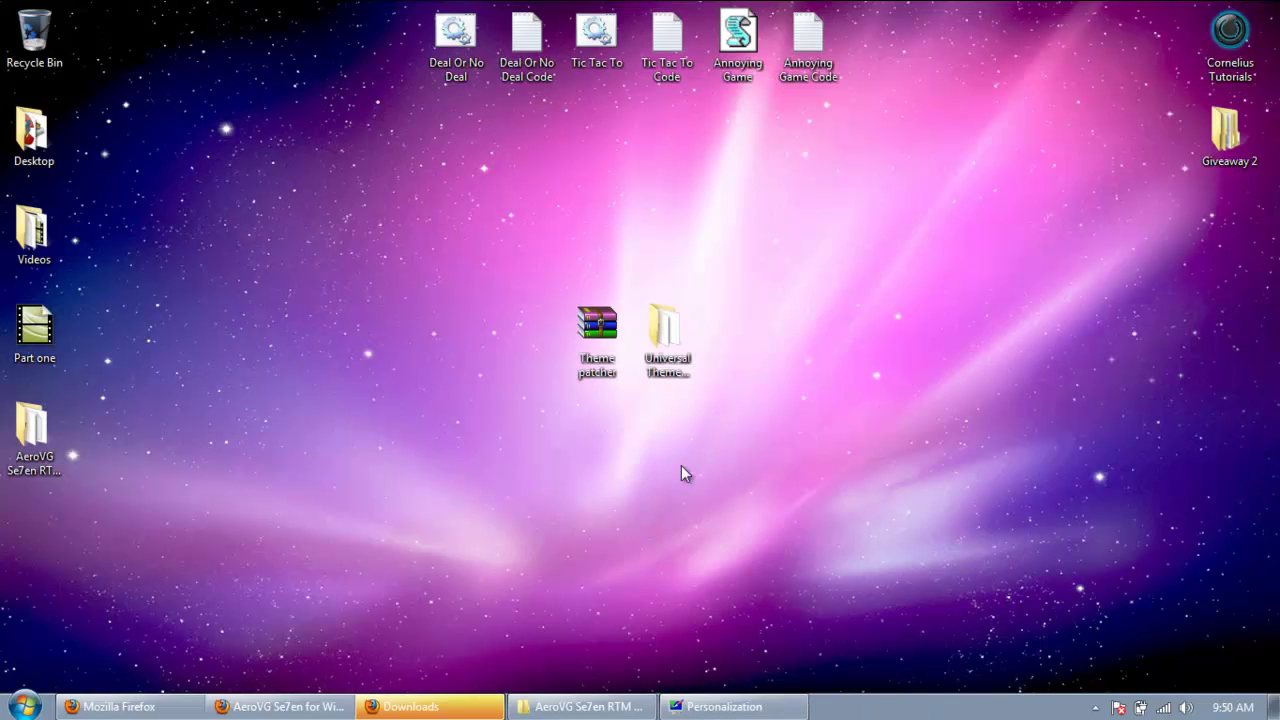
# Look through the theme list in Personalization down to the Installed Themes section and close the window
pyautogui.click(695, 707)
pyautogui.scroll(-6, 815, 297)
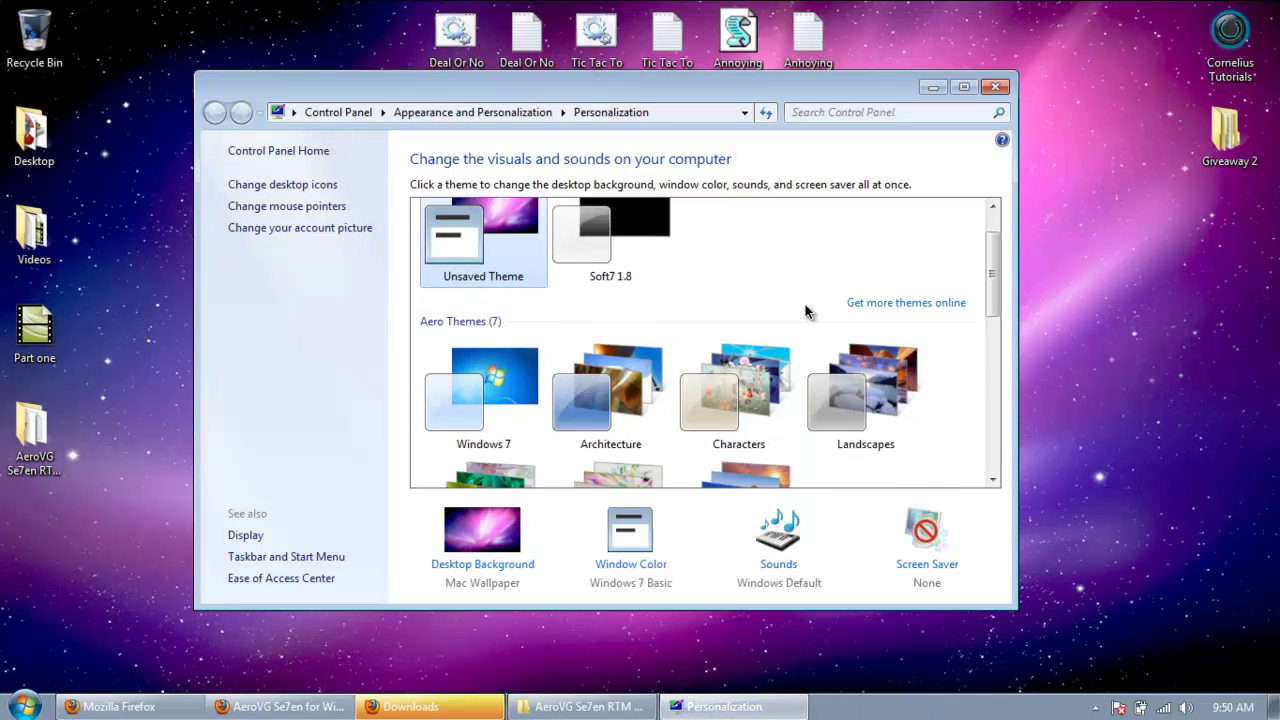
pyautogui.scroll(3, 815, 297)
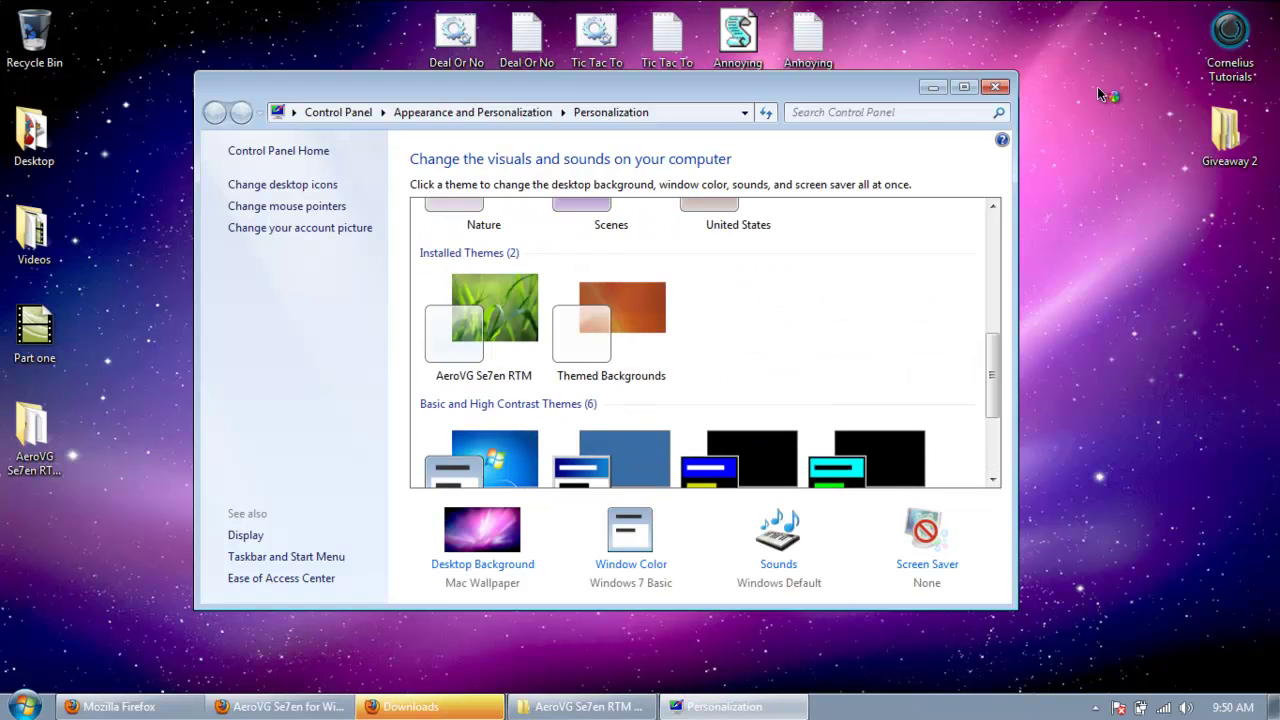
pyautogui.click(995, 86)
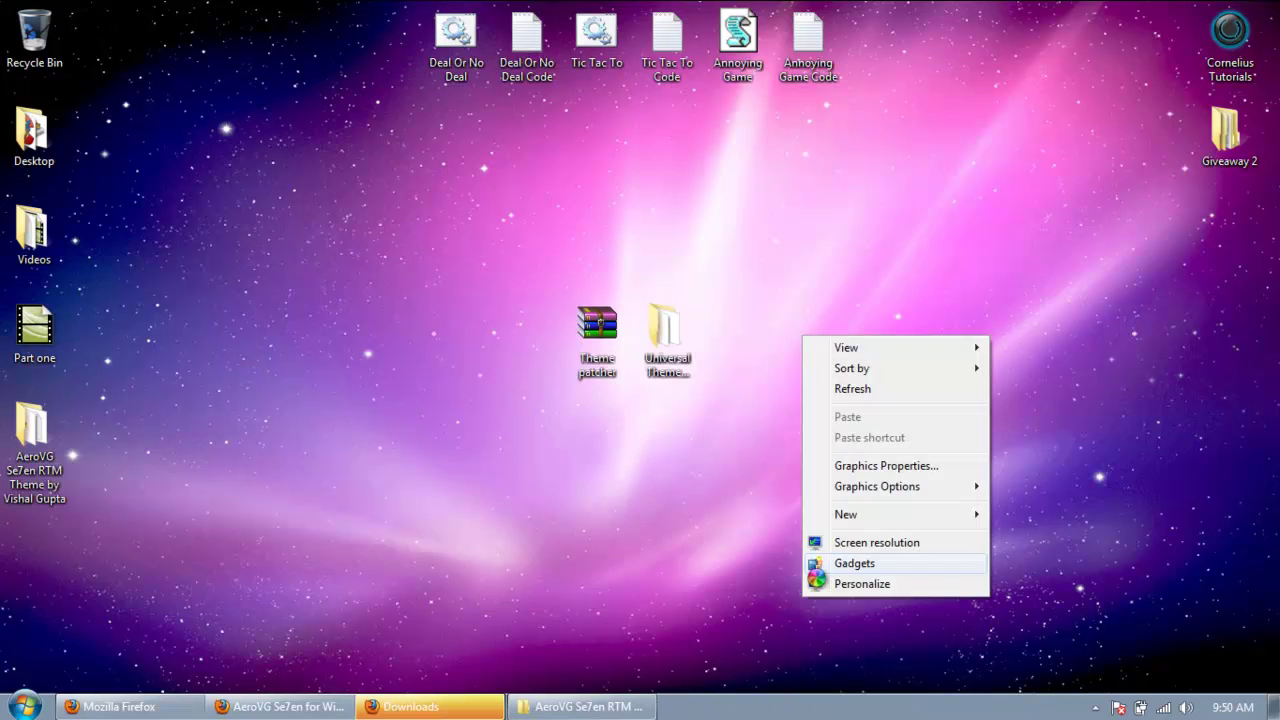
# Reopen the desktop's Personalization settings, apply AeroVG Se7en RTM from Installed Themes and check the desktop with the theme applied
pyautogui.click(818, 584)
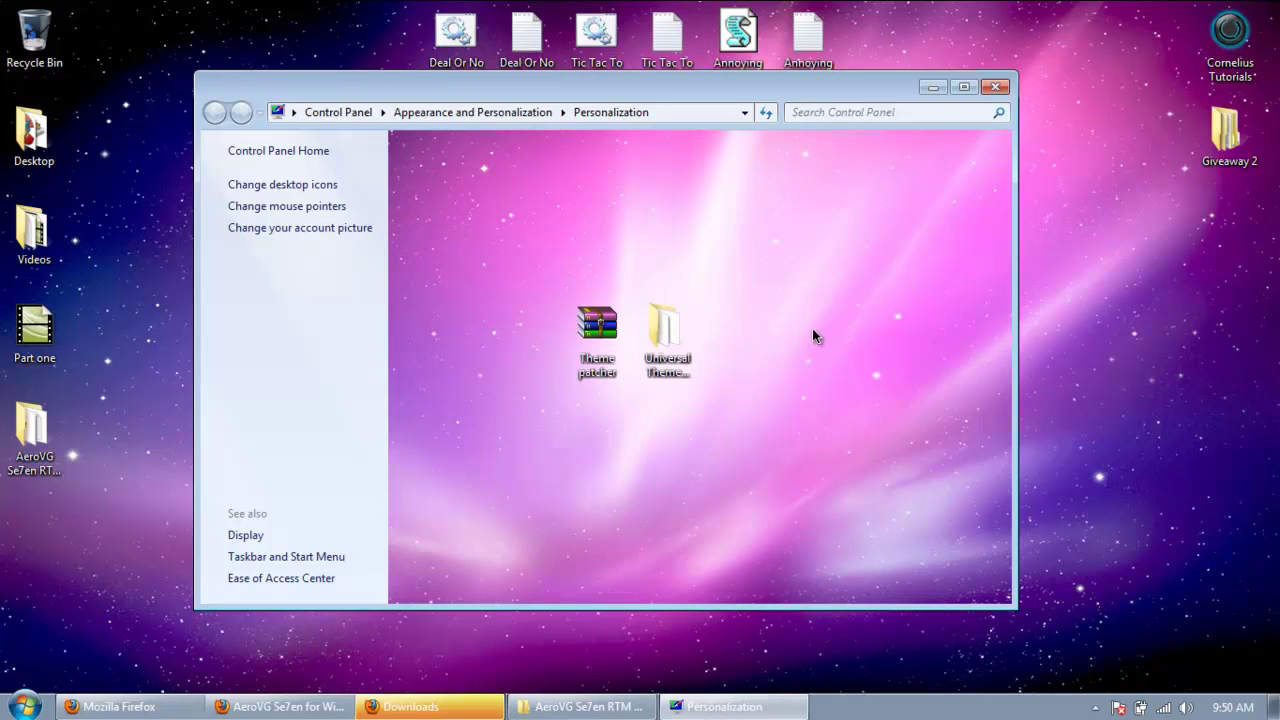
pyautogui.scroll(-1, 824, 320)
pyautogui.scroll(-5, 824, 320)
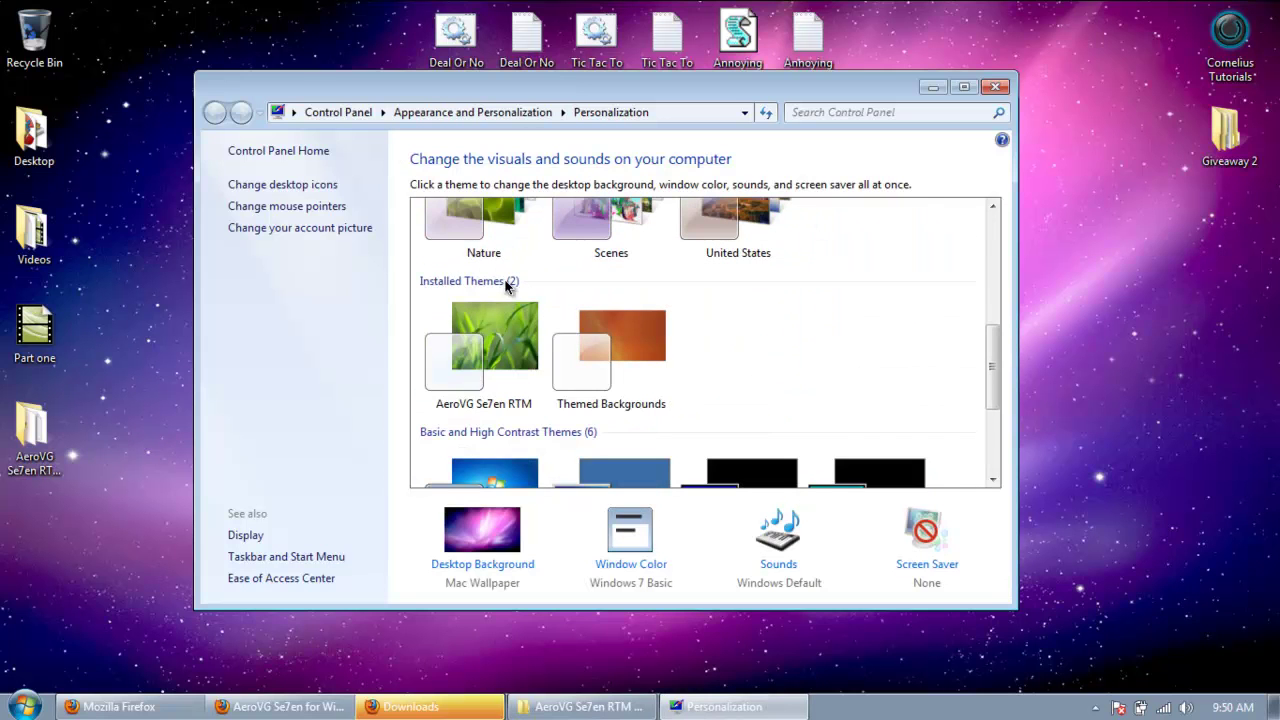
pyautogui.click(478, 345)
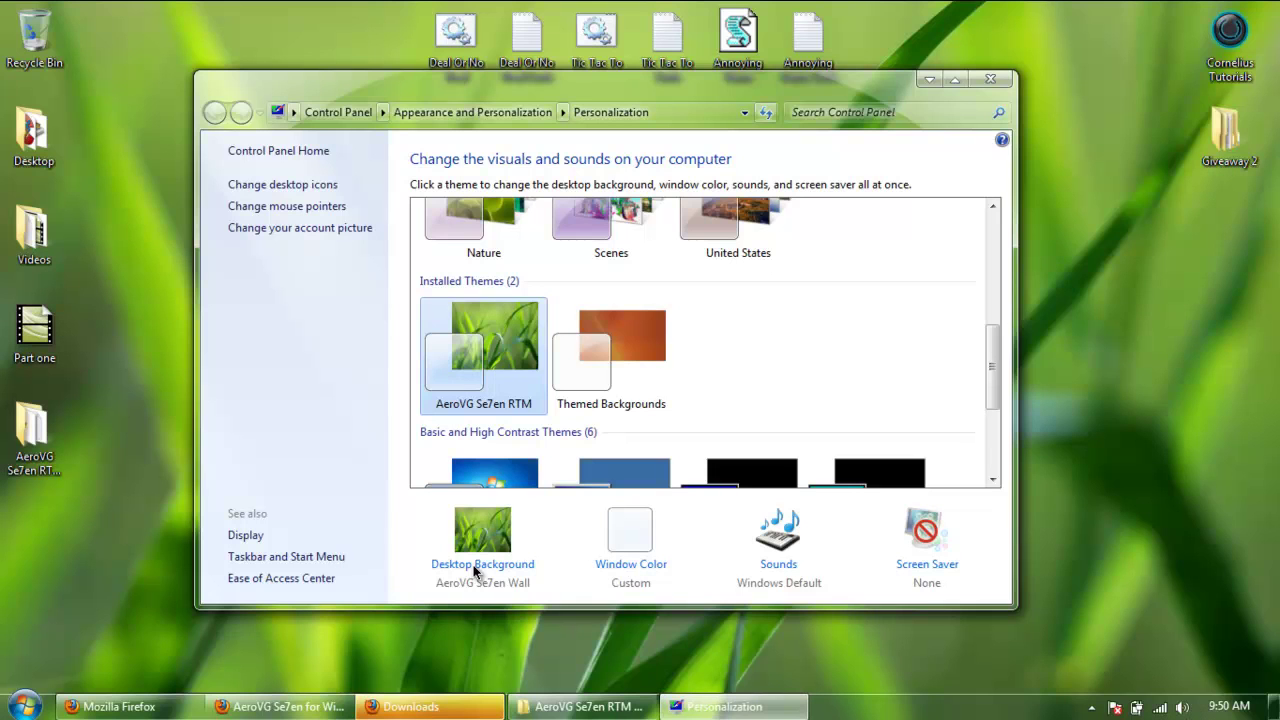
pyautogui.press('super+d')
pyautogui.press('super+d')
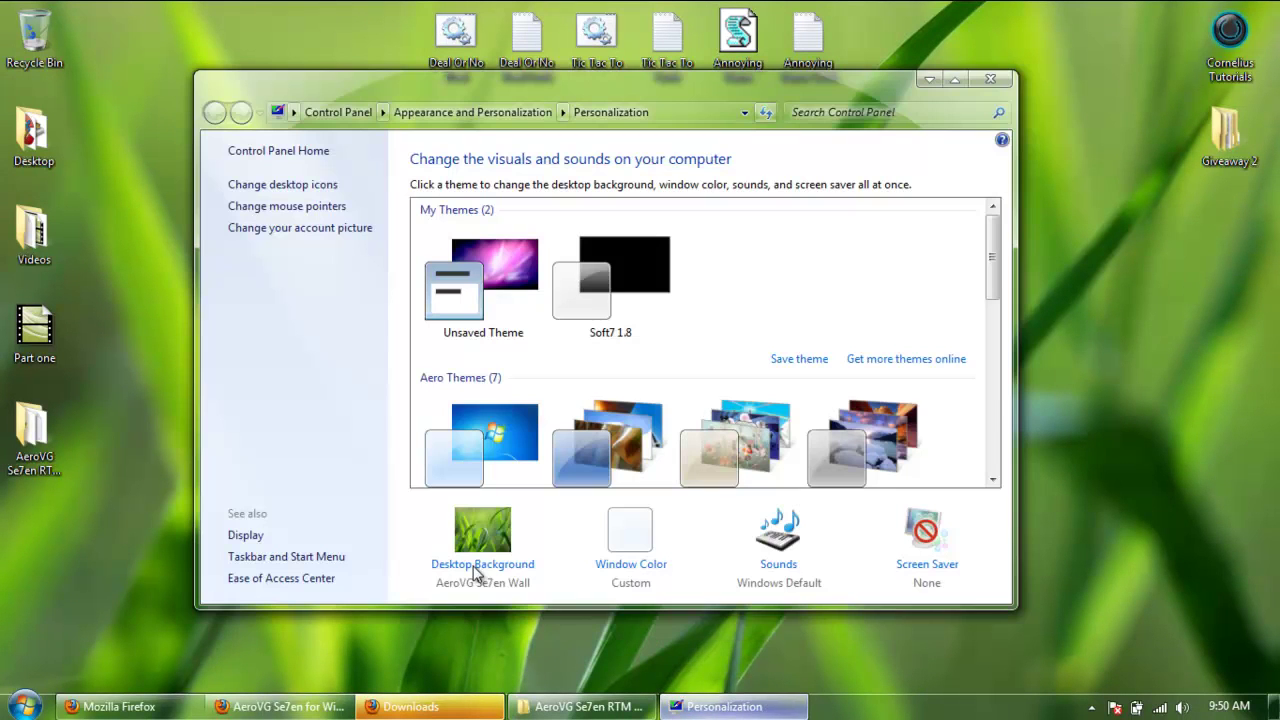